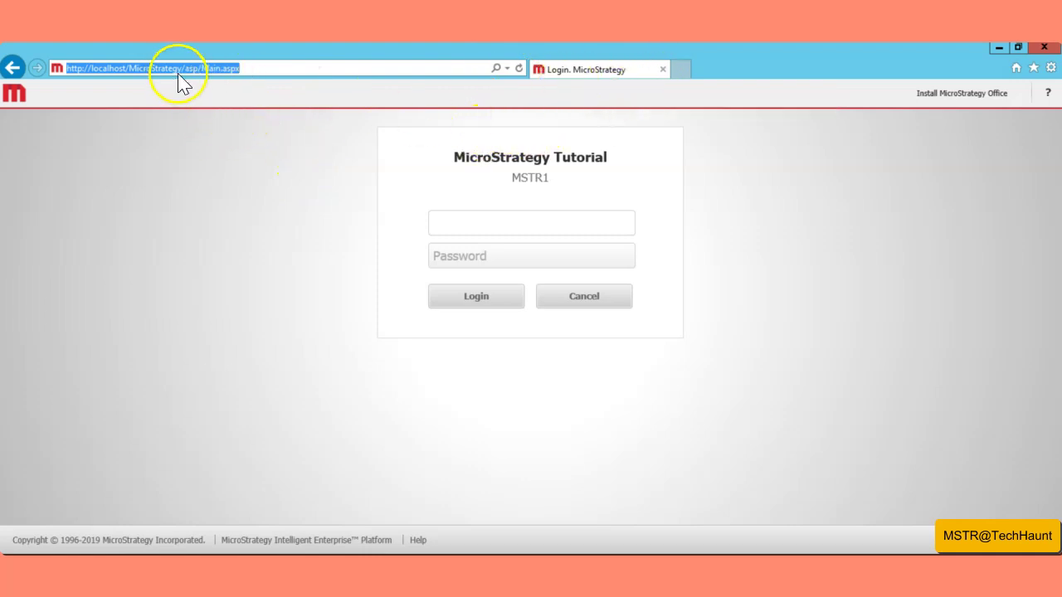
{"action": "left_click", "coordinate": [254, 72]}
{"action": "left_click_drag", "start_coordinate": [254, 71], "coordinate": [66, 75]}
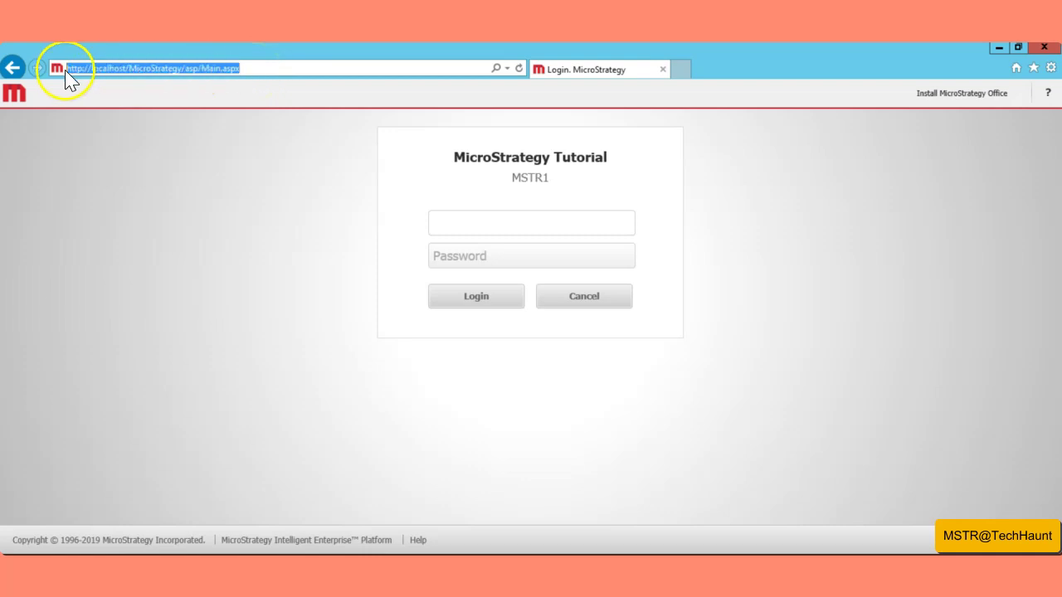
{"action": "type", "text": "http://mstr1:8080/MicroStrategyLibrary/"}
{"action": "key", "text": "Return"}
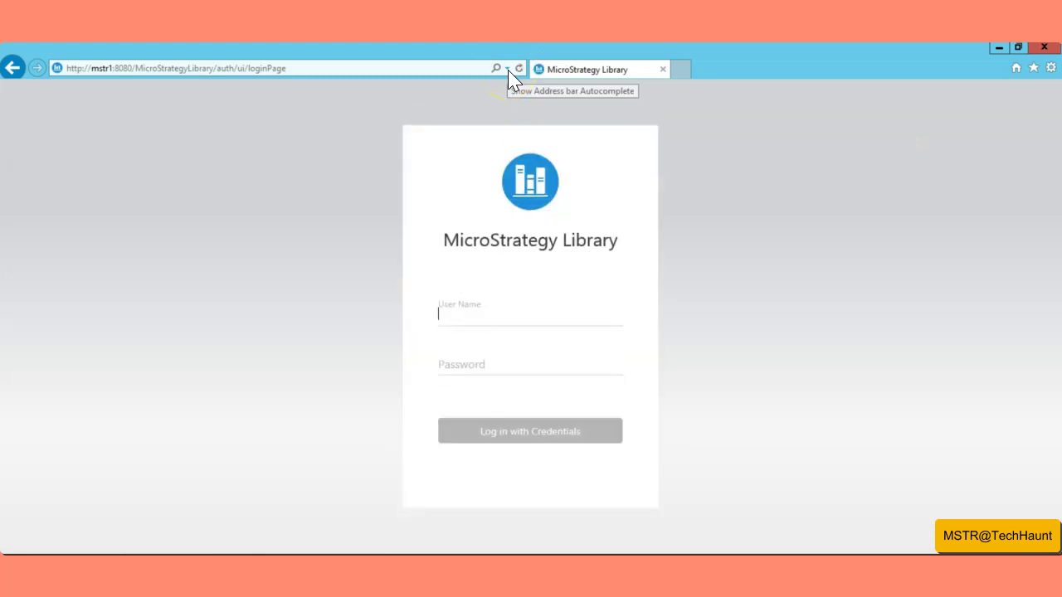
{"action": "left_click", "coordinate": [507, 69]}
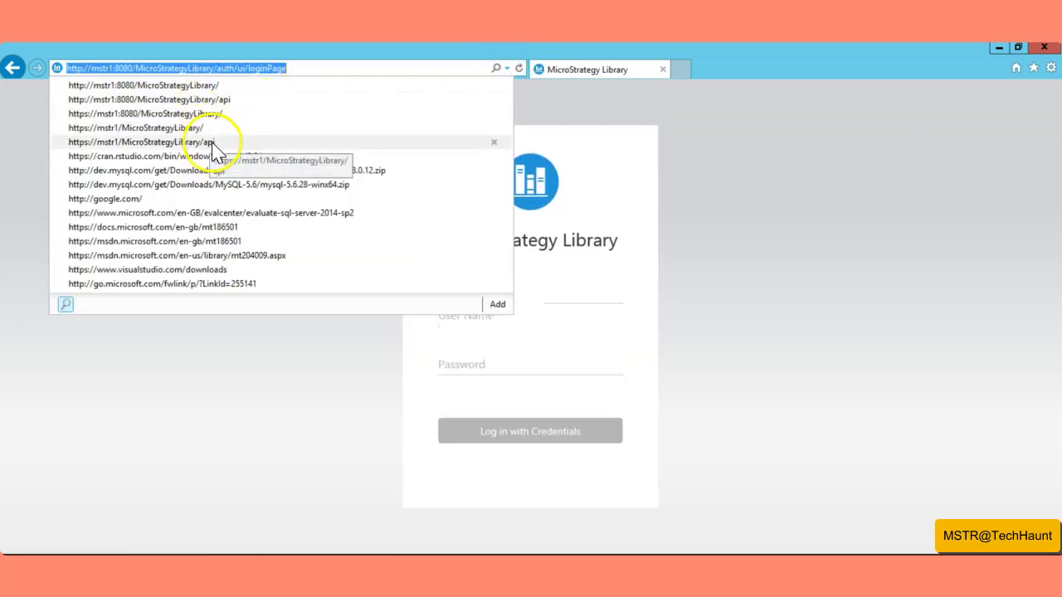
{"action": "left_click", "coordinate": [308, 70]}
{"action": "left_click_drag", "start_coordinate": [189, 69], "coordinate": [474, 71]}
{"action": "key", "text": "ctrl+a"}
{"action": "type", "text": "loca"}
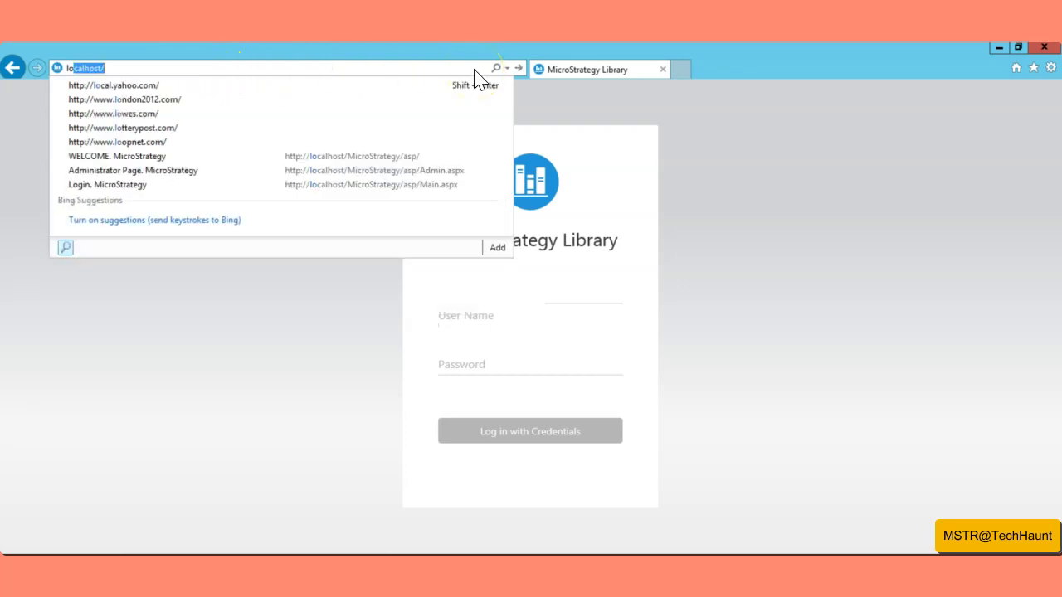
{"action": "key", "text": "Down"}
{"action": "key", "text": "Down"}
{"action": "key", "text": "Down"}
{"action": "key", "text": "Down"}
{"action": "key", "text": "Down"}
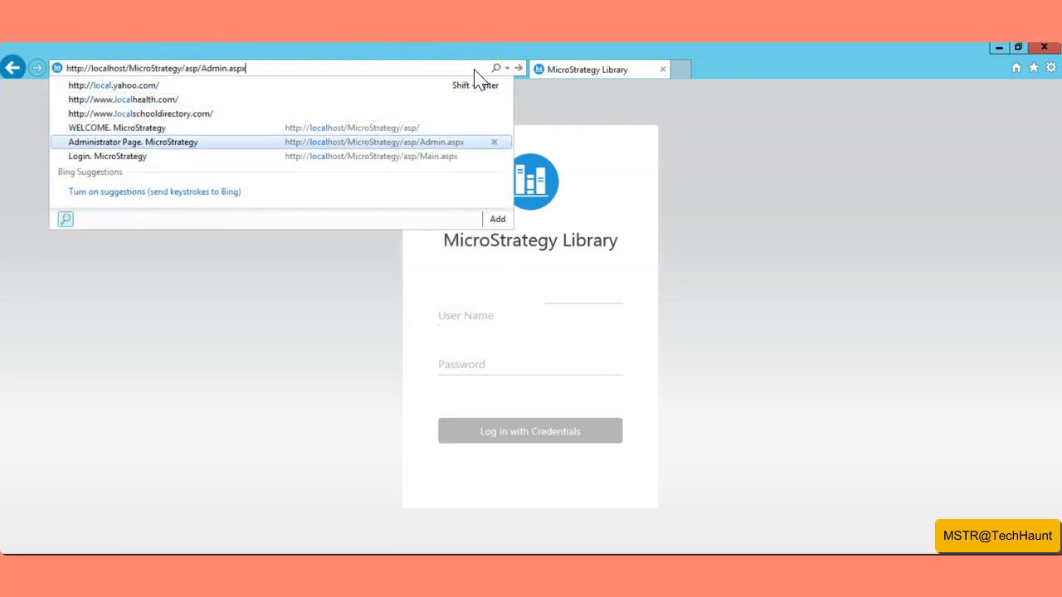
{"action": "key", "text": "Return"}
{"action": "left_click", "coordinate": [449, 91]}
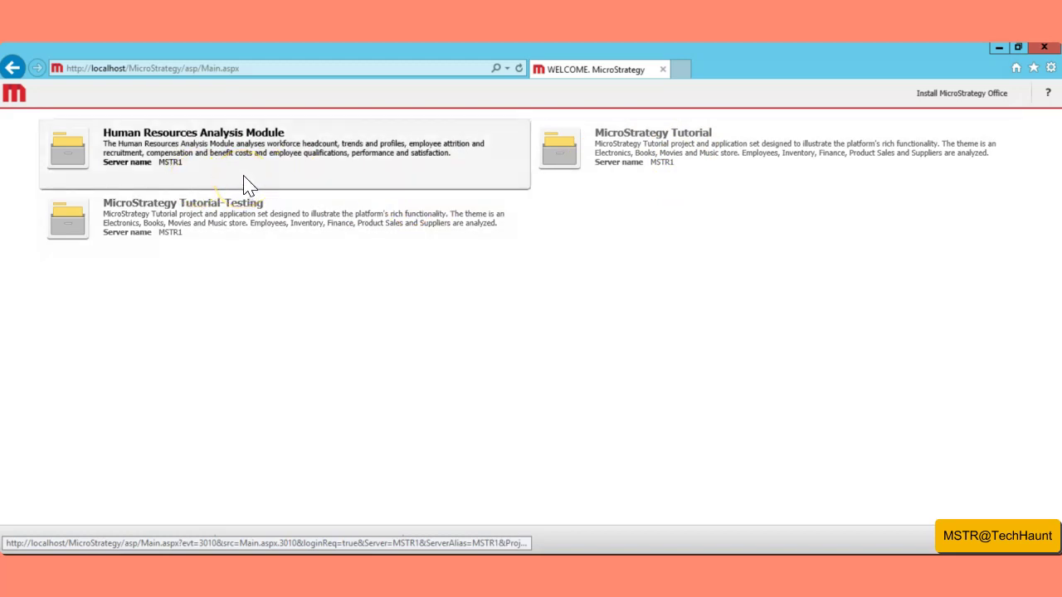
Open a new browser tab beside the MicroStrategy Web project list.
{"action": "left_click", "coordinate": [681, 70]}
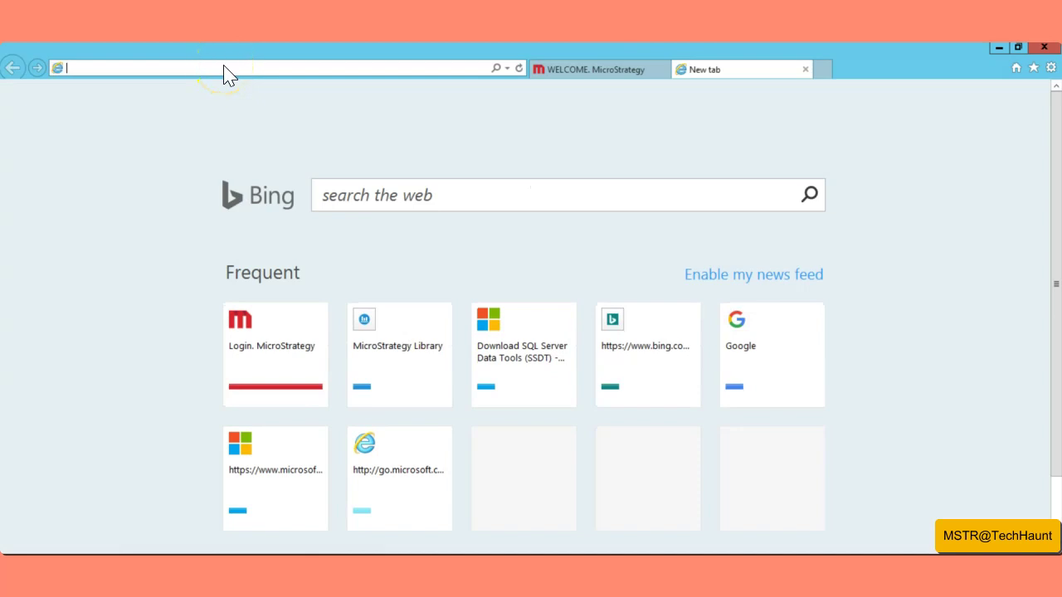
{"action": "type", "text": "http:"}
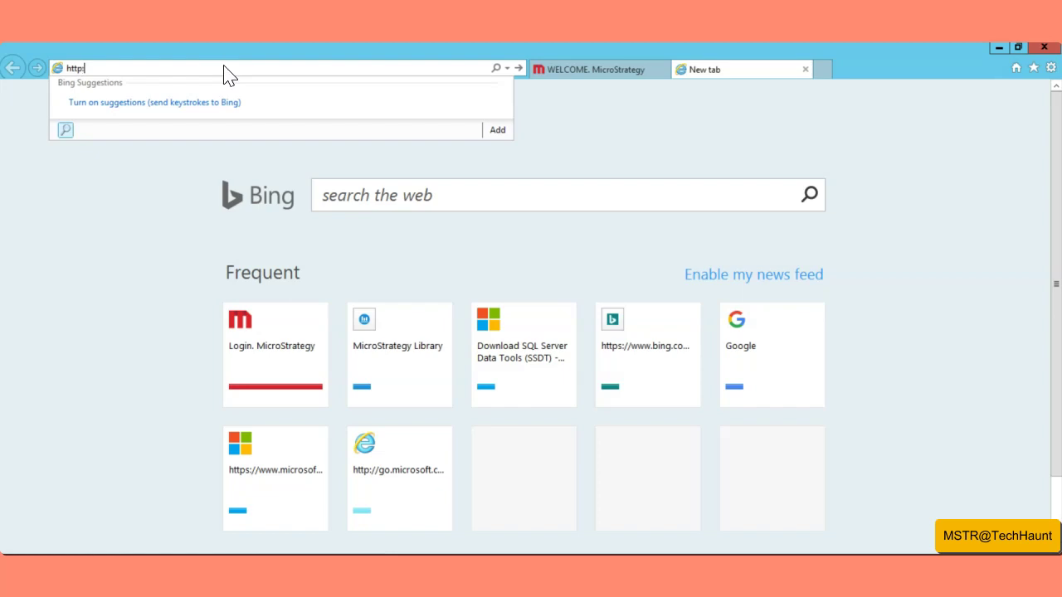
{"action": "key", "text": "BackSpace"}
{"action": "key", "text": "BackSpace"}
{"action": "key", "text": "BackSpace"}
{"action": "key", "text": "BackSpace"}
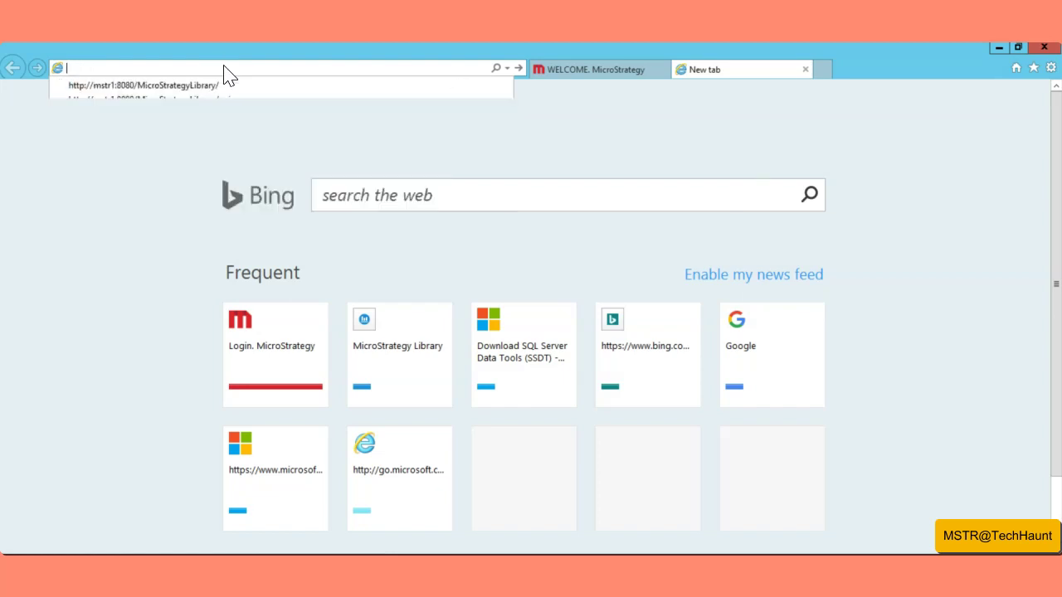
{"action": "left_click", "coordinate": [222, 80]}
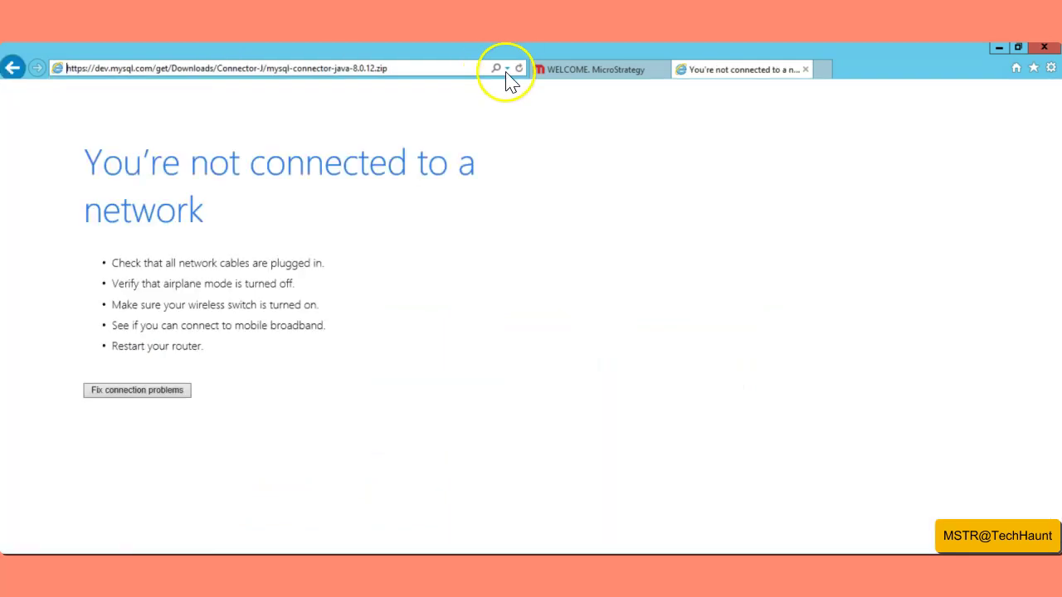
{"action": "left_click", "coordinate": [507, 69]}
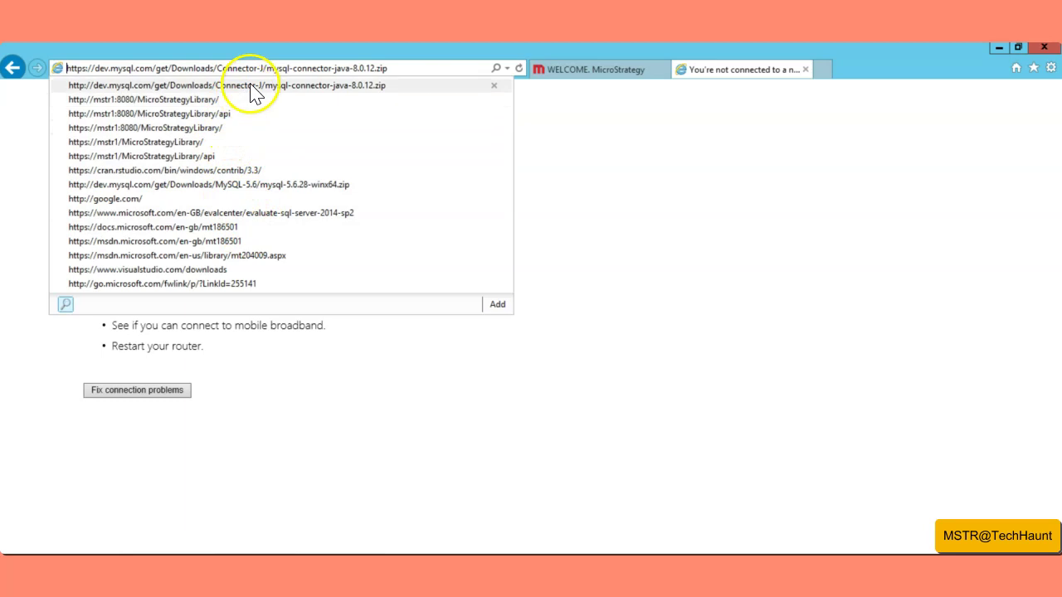
{"action": "left_click_drag", "start_coordinate": [405, 73], "coordinate": [53, 83]}
{"action": "type", "text": "http"}
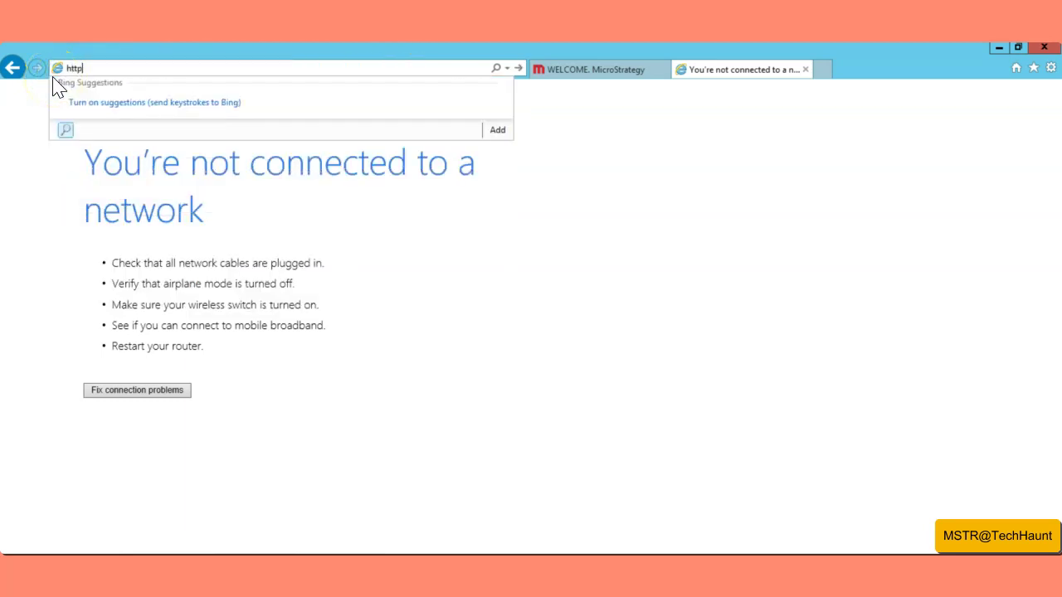
{"action": "type", "text": "://localhost"}
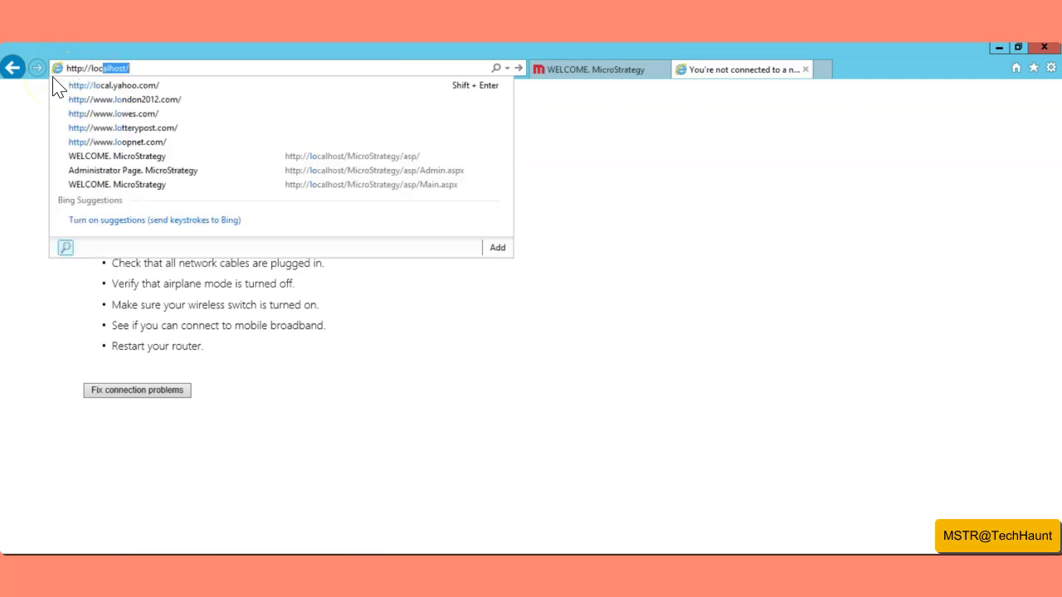
{"action": "key", "text": "Down"}
{"action": "key", "text": "Down"}
{"action": "key", "text": "Return"}
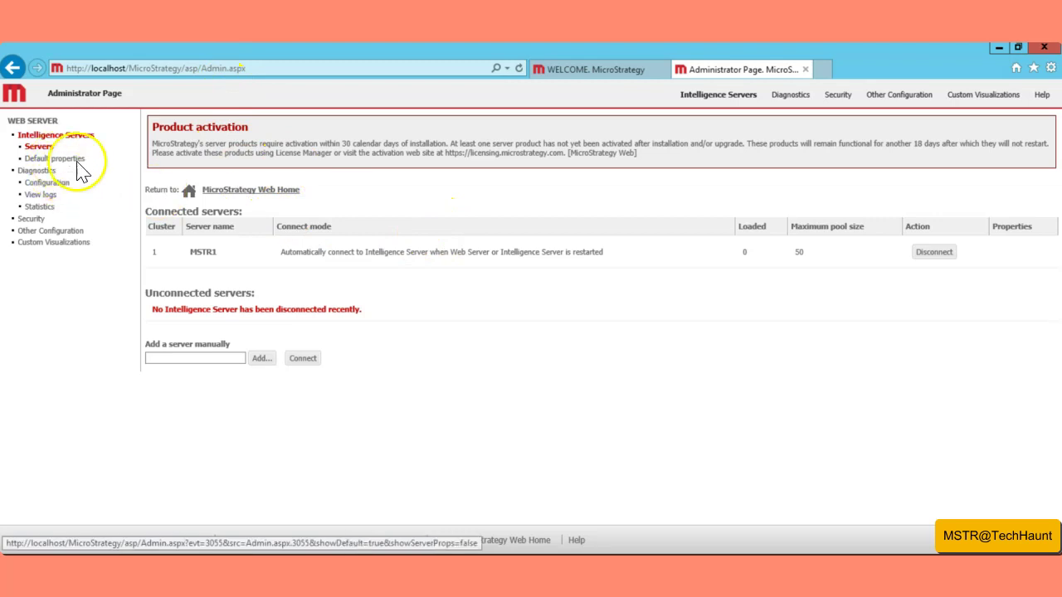
In the default server properties, set the project list to "Log in, then show the projects accessible by the supplied login" and save.
{"action": "left_click", "coordinate": [253, 189]}
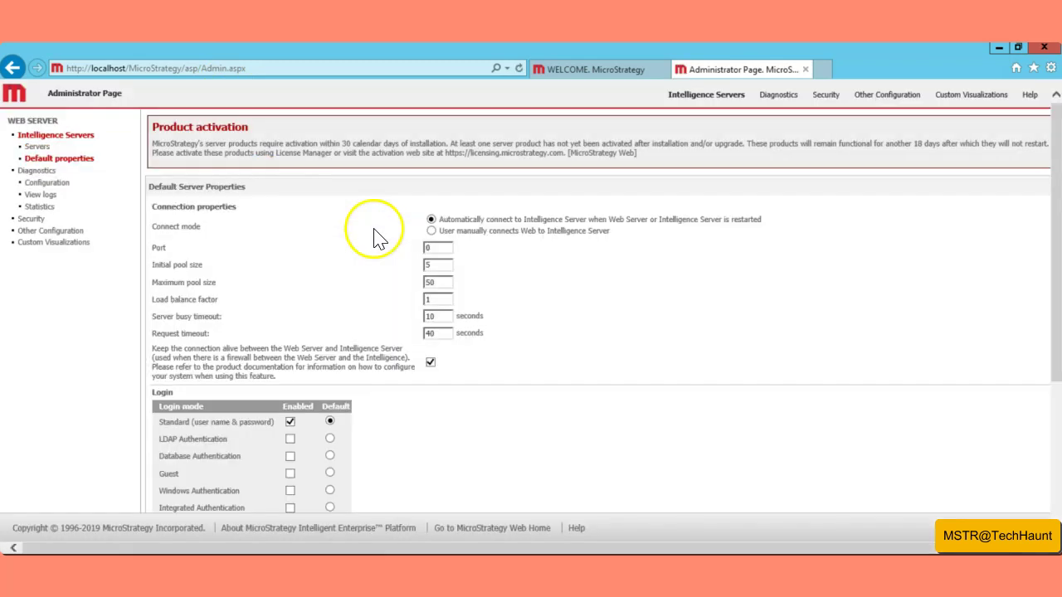
{"action": "scroll", "coordinate": [373, 237], "scroll_direction": "down", "scroll_amount": 3}
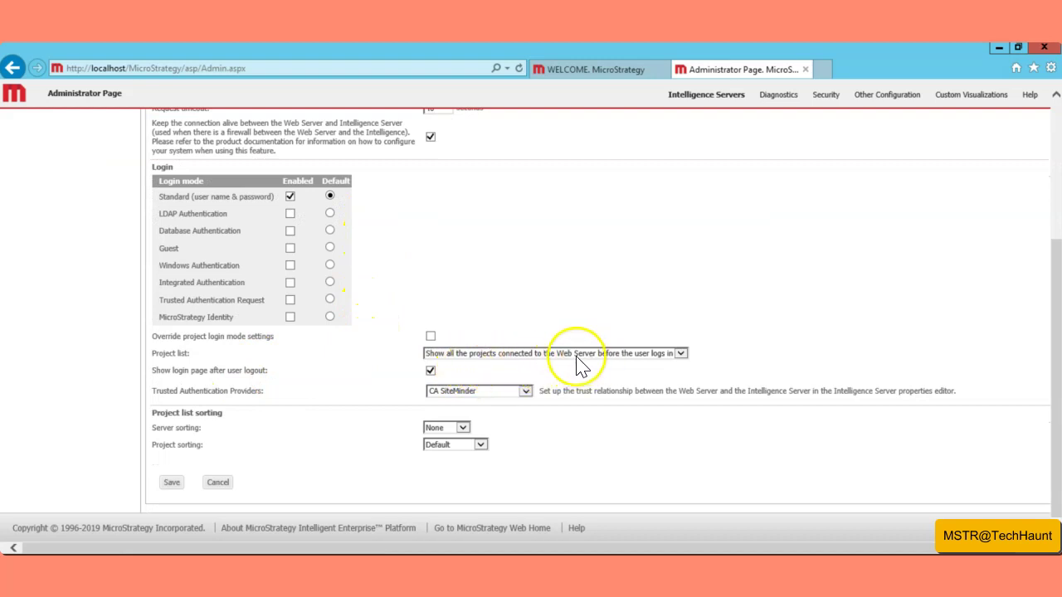
{"action": "left_click", "coordinate": [681, 356]}
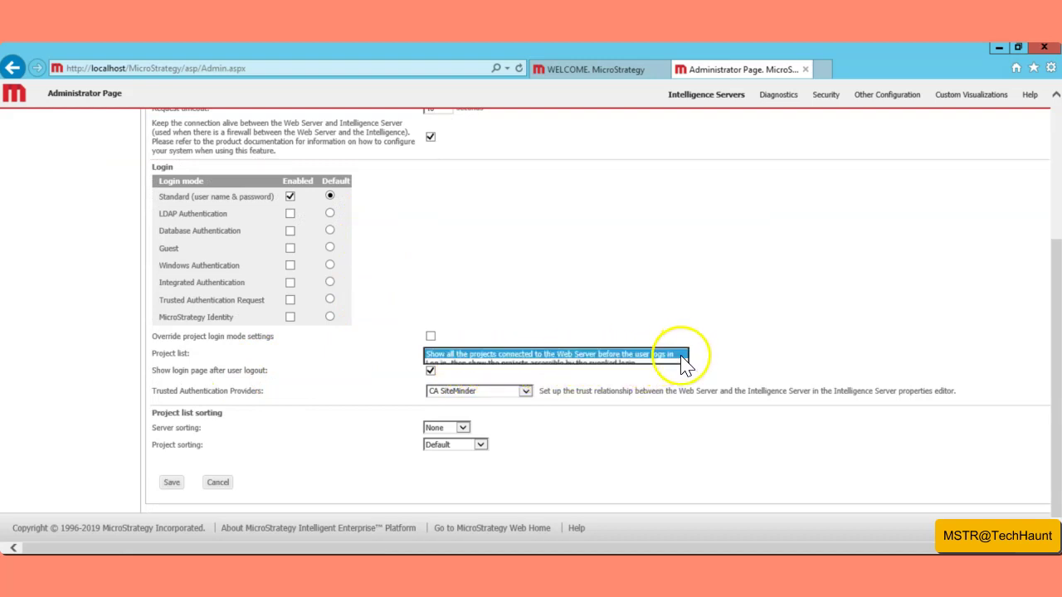
{"action": "left_click", "coordinate": [528, 365]}
{"action": "left_click", "coordinate": [171, 484]}
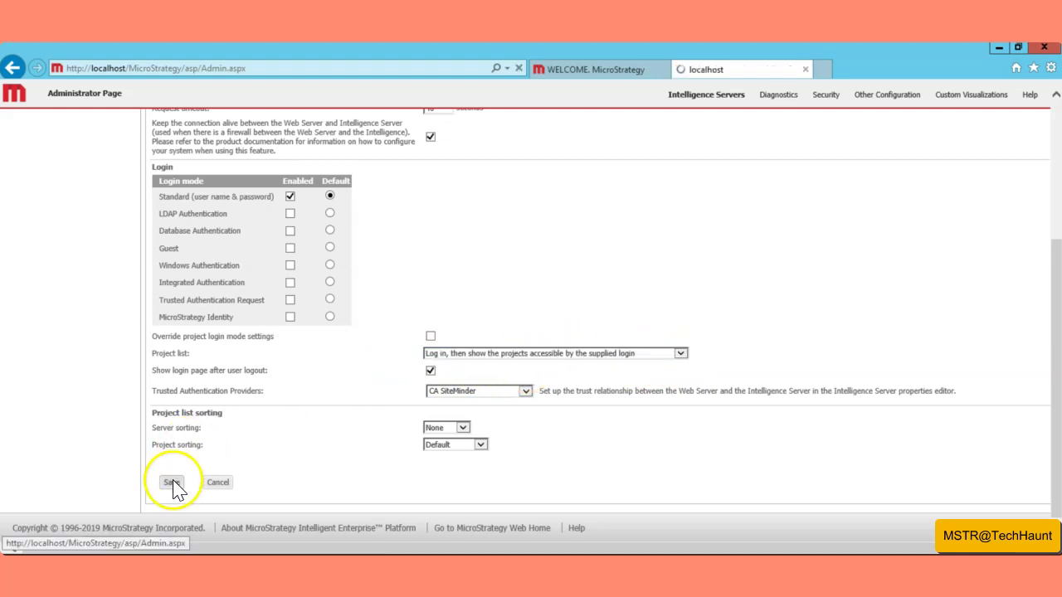
Return to the MicroStrategy Web project list, open the MicroStrategy Tutorial project and continue past the product activation notices.
{"action": "left_click", "coordinate": [554, 79]}
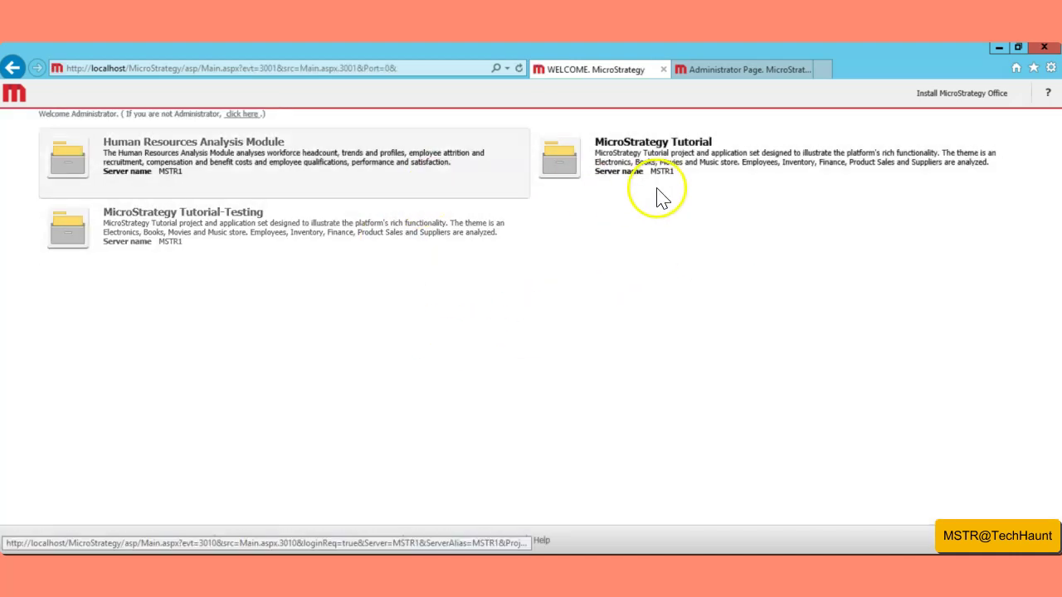
{"action": "left_click", "coordinate": [442, 209]}
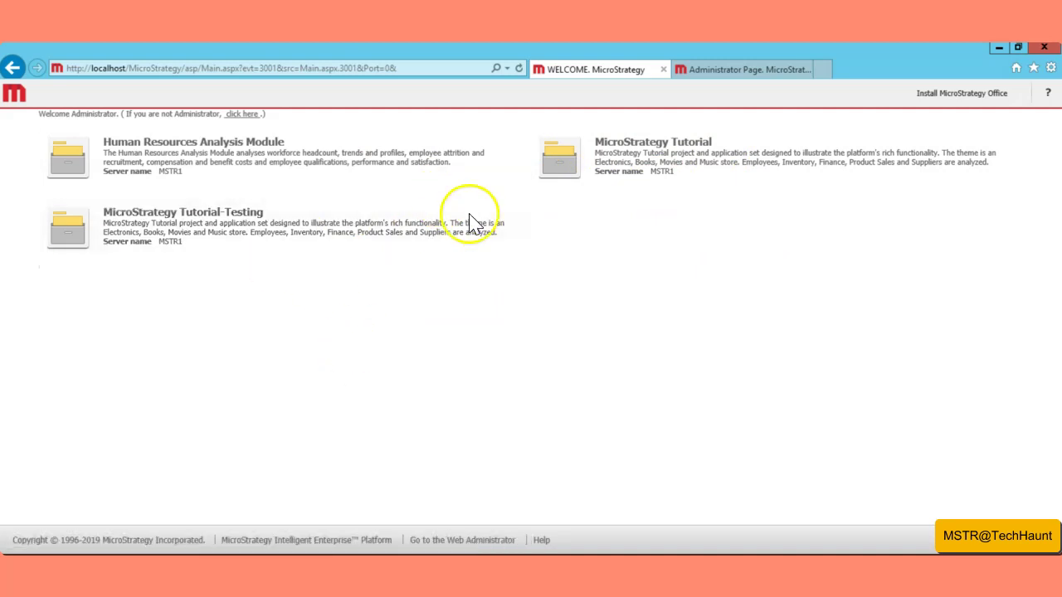
{"action": "left_click", "coordinate": [635, 169]}
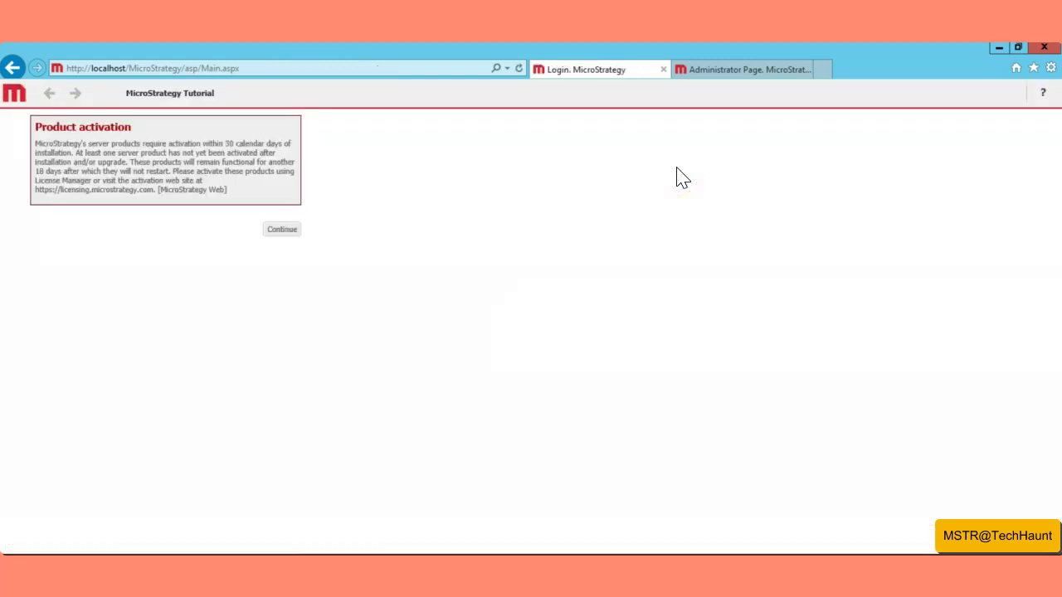
{"action": "left_click", "coordinate": [282, 230]}
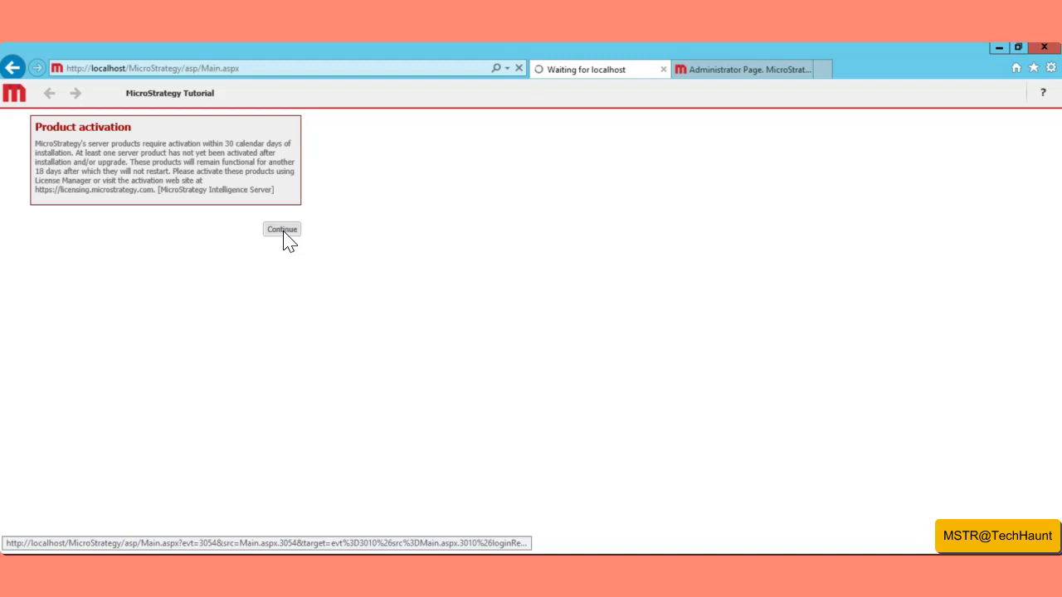
{"action": "left_click", "coordinate": [282, 230]}
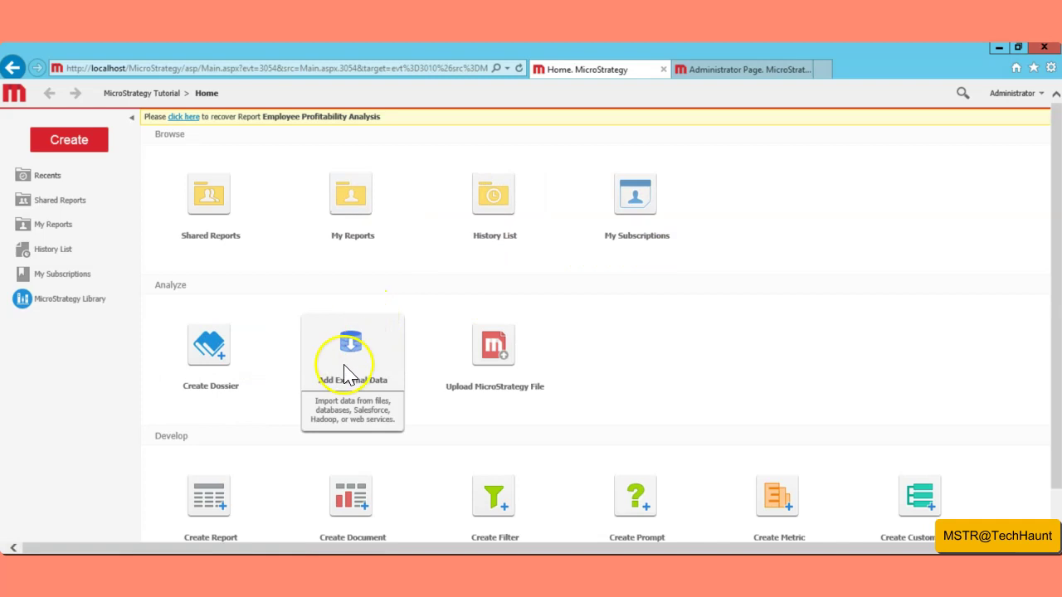
Create a folder named "Ex:1" in My Reports.
{"action": "scroll", "coordinate": [373, 362], "scroll_direction": "down", "scroll_amount": 1}
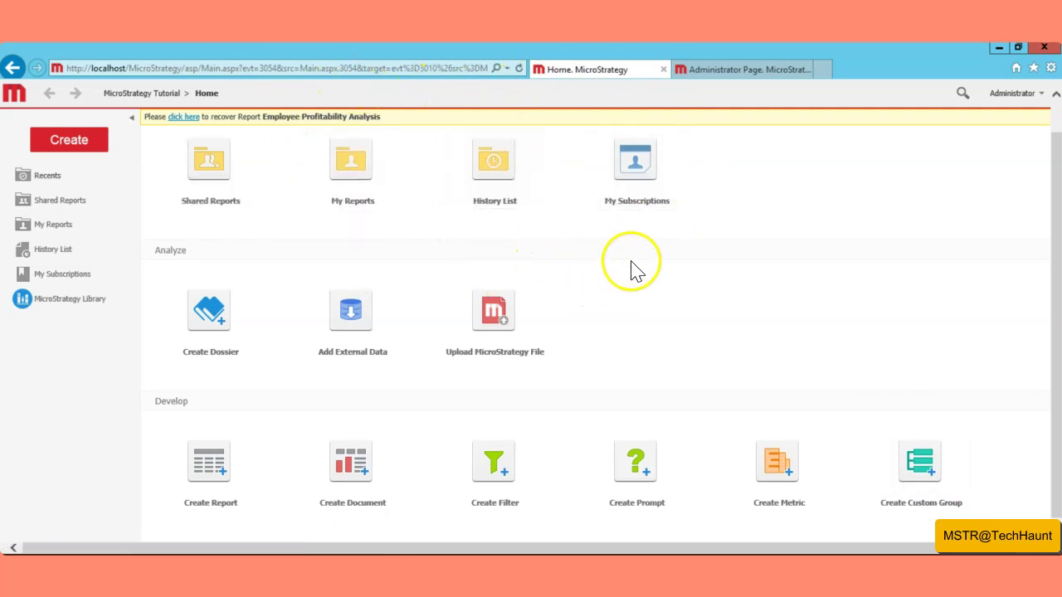
{"action": "scroll", "coordinate": [672, 291], "scroll_direction": "up", "scroll_amount": 1}
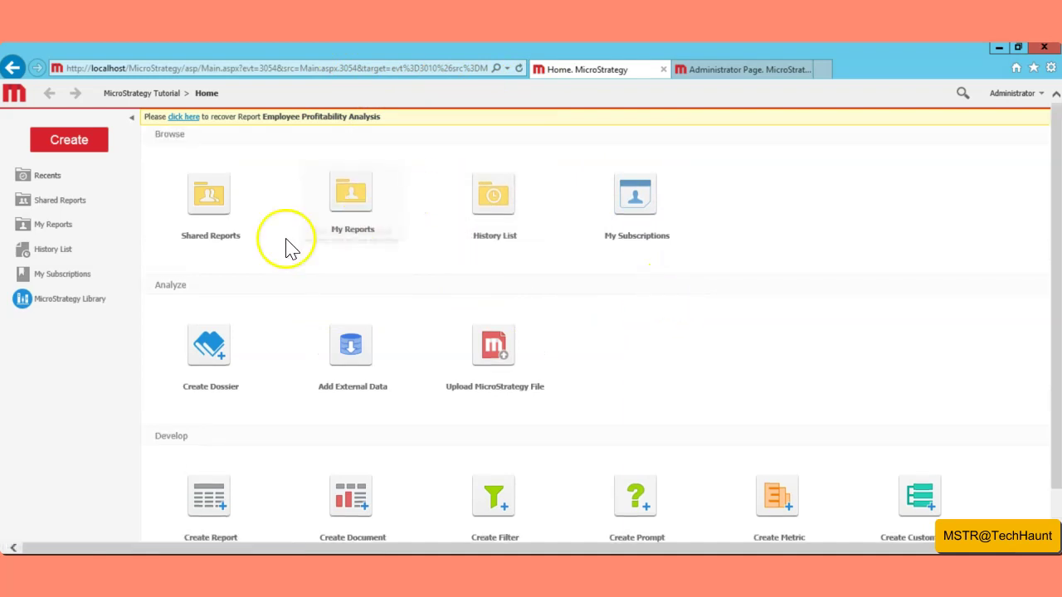
{"action": "left_click", "coordinate": [55, 225]}
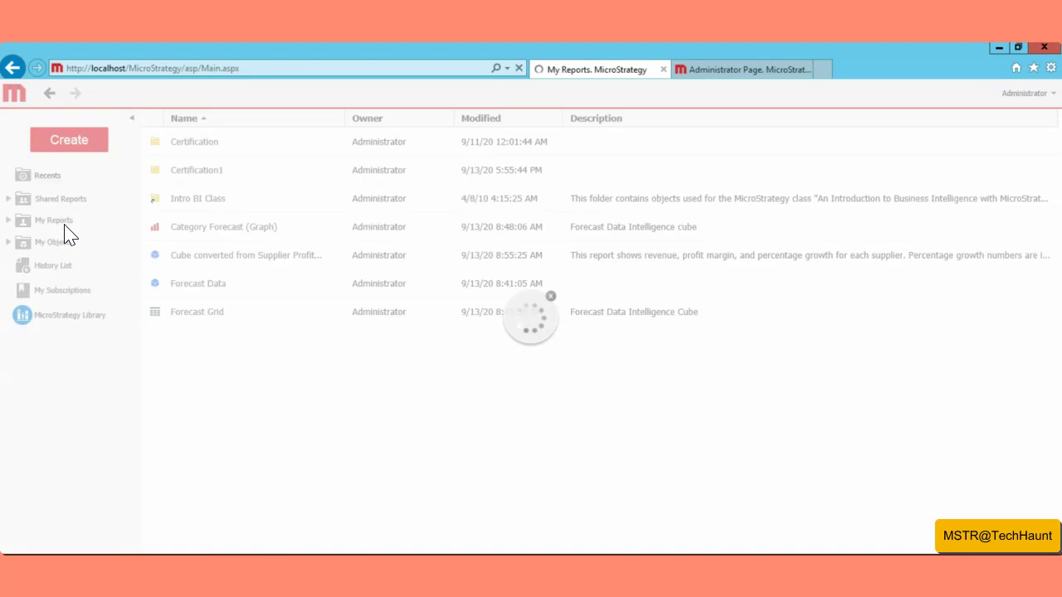
{"action": "left_click", "coordinate": [210, 389]}
{"action": "right_click", "coordinate": [211, 397]}
{"action": "left_click", "coordinate": [83, 148]}
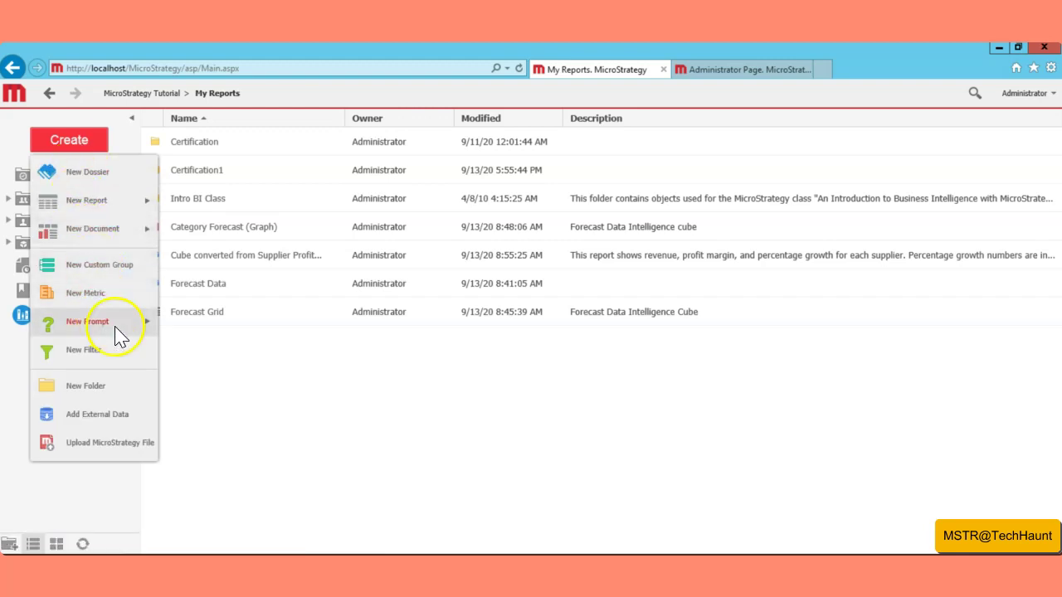
{"action": "left_click", "coordinate": [105, 395]}
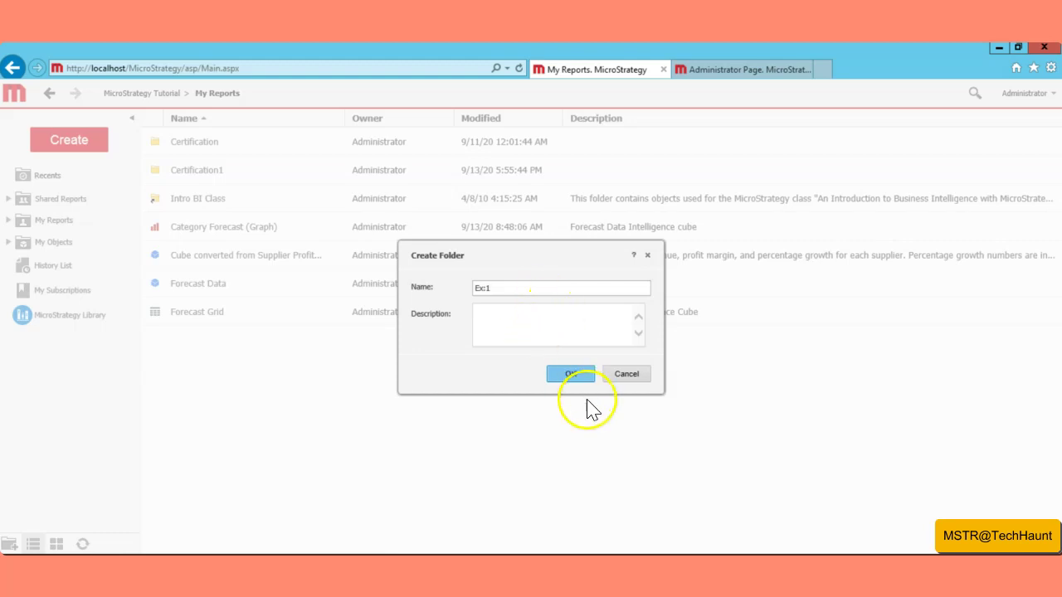
{"action": "left_click", "coordinate": [583, 375]}
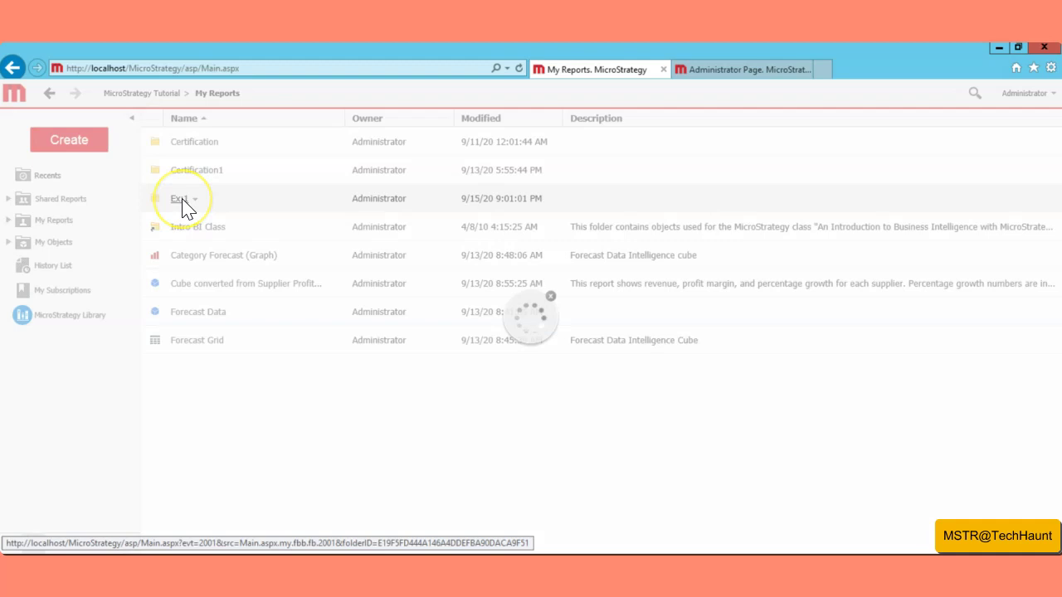
Open the Ex:1 folder and start a new report in it from the Employee Analysis template.
{"action": "left_click", "coordinate": [183, 199]}
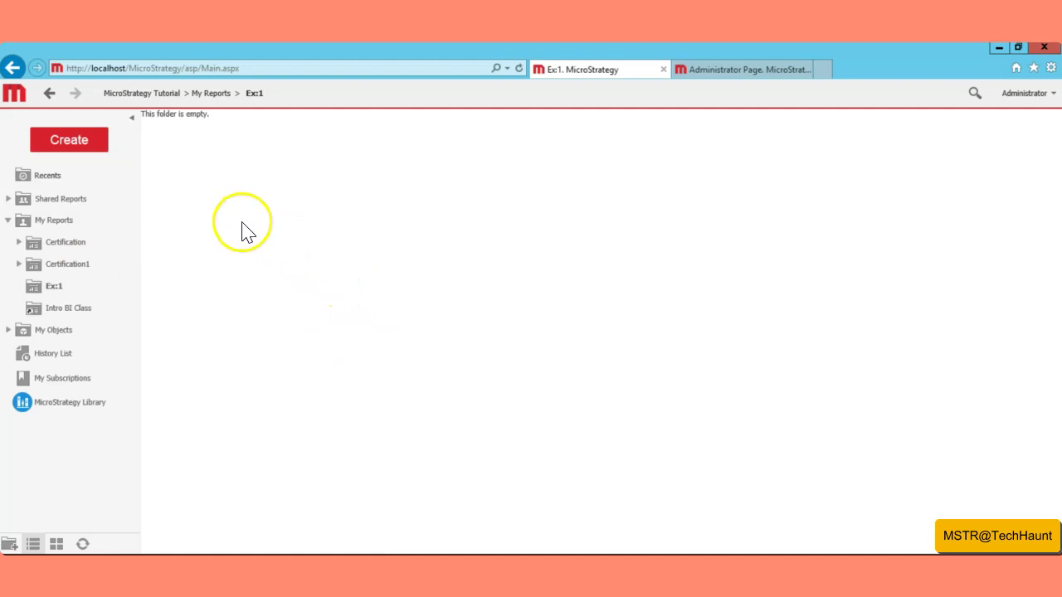
{"action": "left_click", "coordinate": [75, 145]}
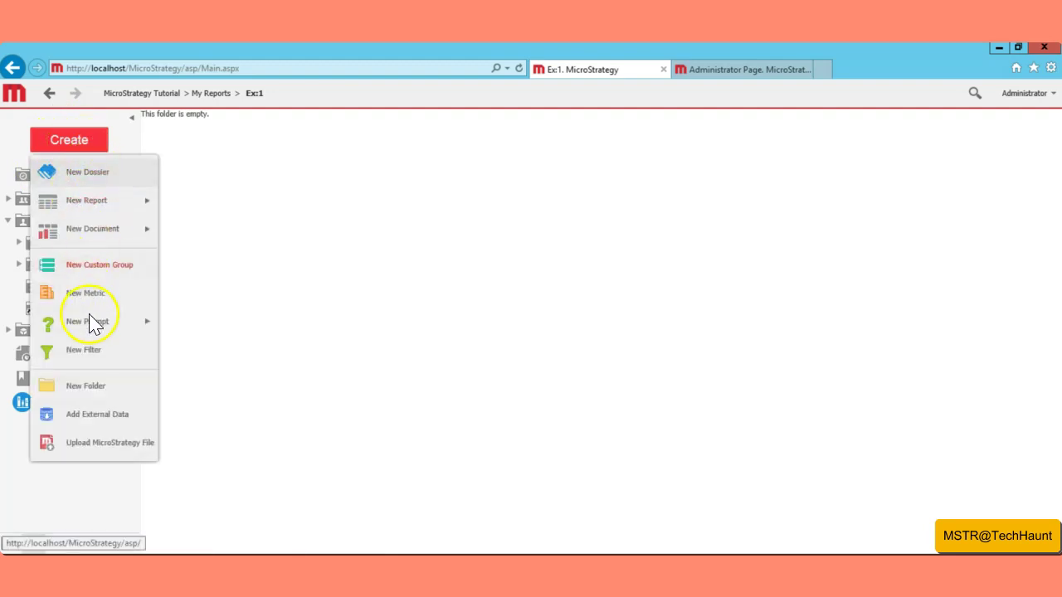
{"action": "left_click", "coordinate": [287, 243]}
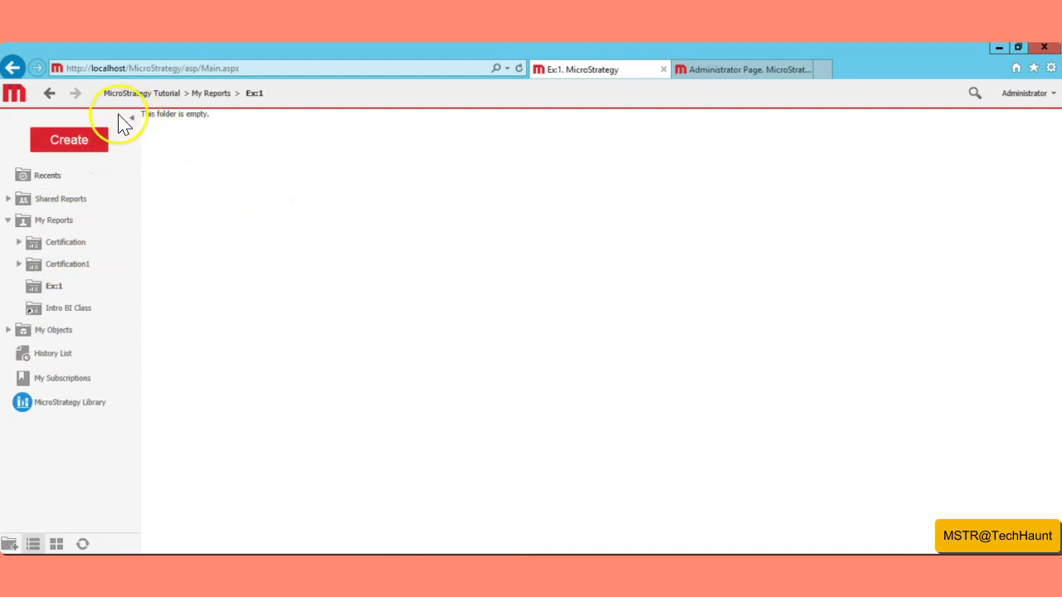
{"action": "left_click", "coordinate": [67, 143]}
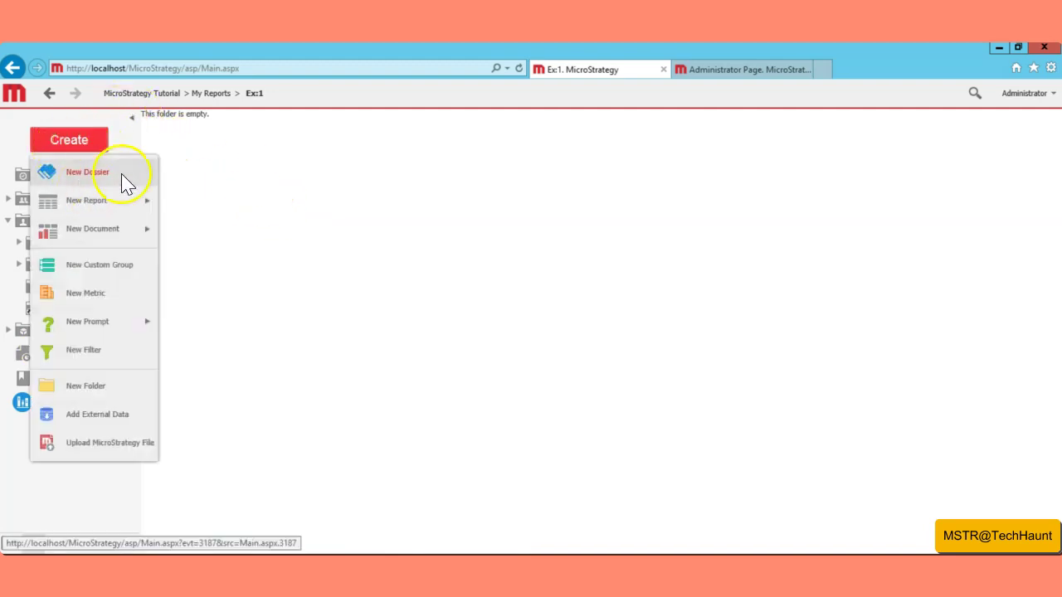
{"action": "mouse_move", "coordinate": [107, 207]}
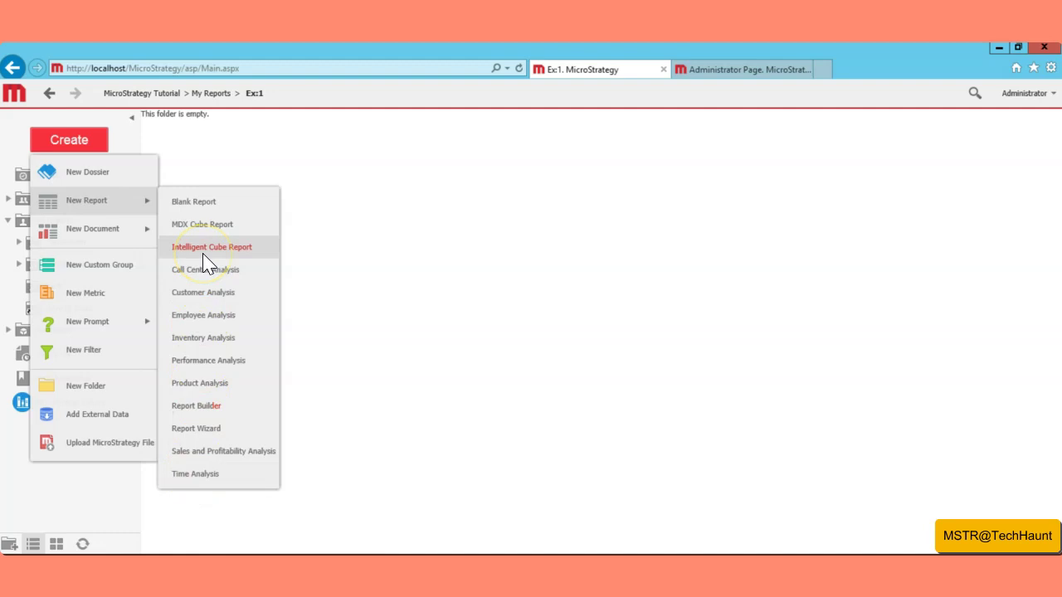
{"action": "left_click", "coordinate": [201, 313]}
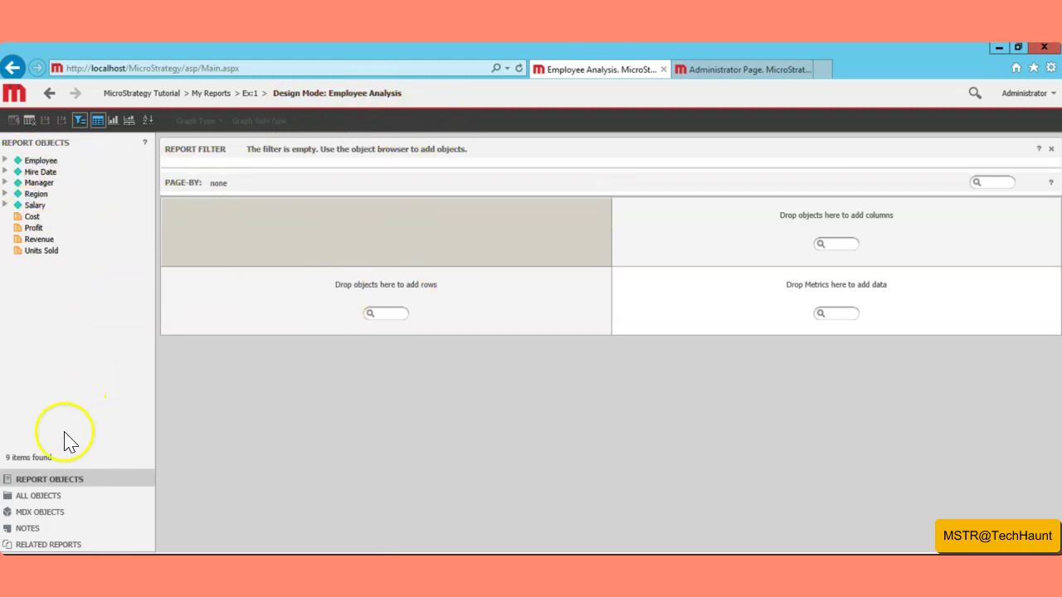
Add the Region attribute and, after it, the Manager attribute to the report rows.
{"action": "left_click", "coordinate": [38, 498]}
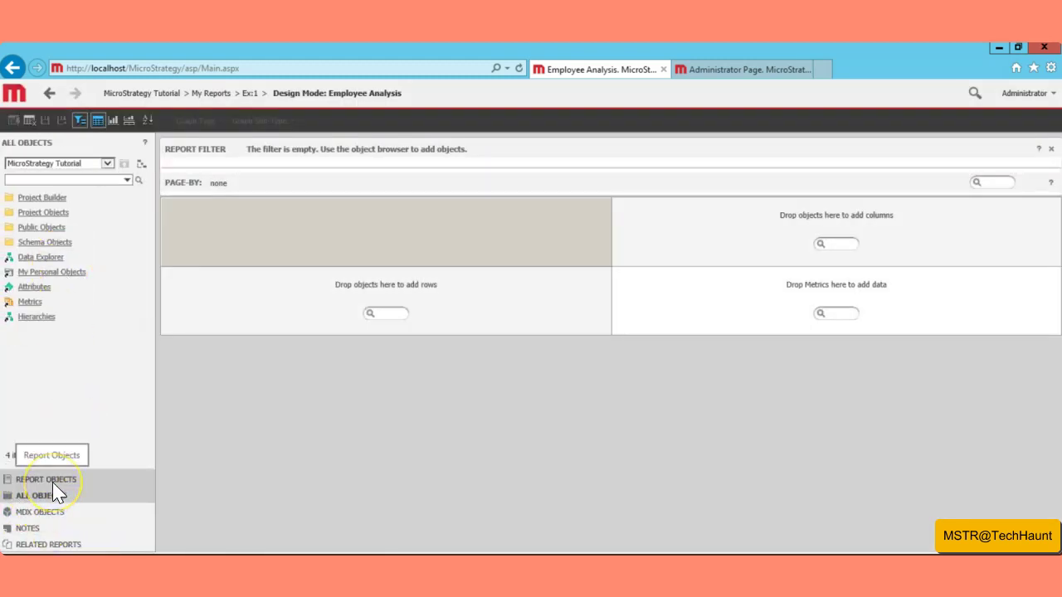
{"action": "left_click", "coordinate": [53, 483]}
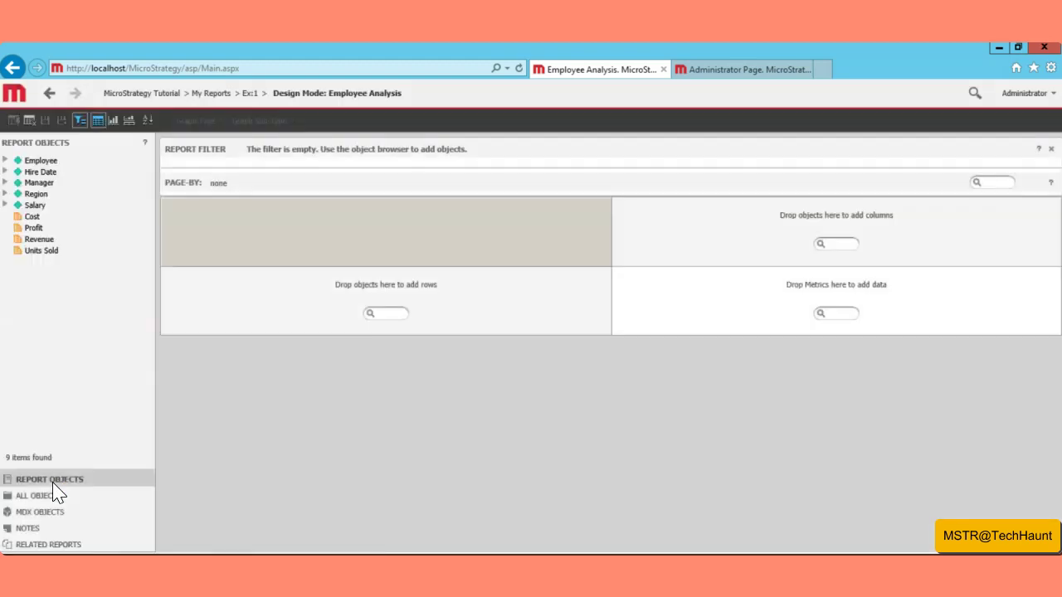
{"action": "double_click", "coordinate": [37, 195]}
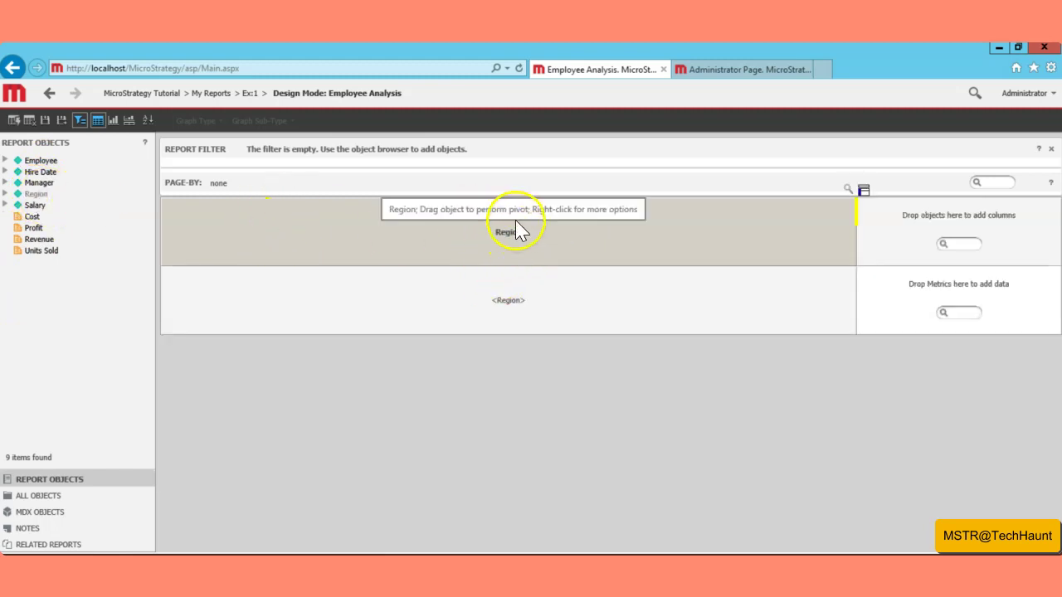
{"action": "left_click_drag", "start_coordinate": [517, 202], "coordinate": [498, 240]}
{"action": "left_click_drag", "start_coordinate": [490, 333], "coordinate": [508, 265]}
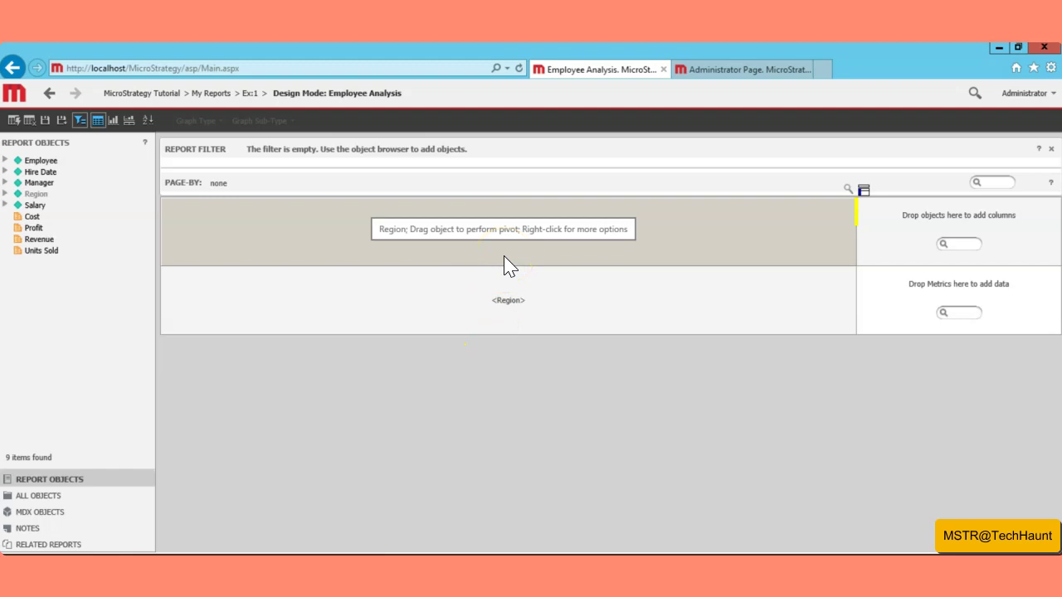
{"action": "left_click", "coordinate": [500, 249]}
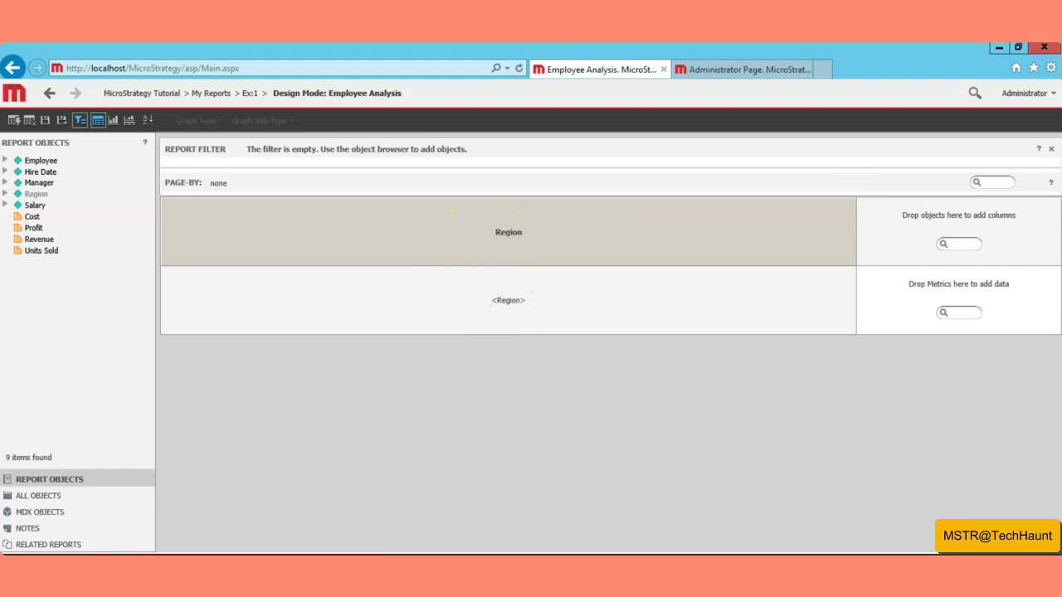
{"action": "mouse_move", "coordinate": [508, 232]}
{"action": "left_mouse_down"}
{"action": "mouse_move", "coordinate": [209, 203]}
{"action": "mouse_move", "coordinate": [522, 249]}
{"action": "mouse_move", "coordinate": [609, 237]}
{"action": "mouse_move", "coordinate": [299, 213]}
{"action": "mouse_move", "coordinate": [468, 257]}
{"action": "mouse_move", "coordinate": [512, 225]}
{"action": "mouse_move", "coordinate": [509, 249]}
{"action": "left_mouse_up"}
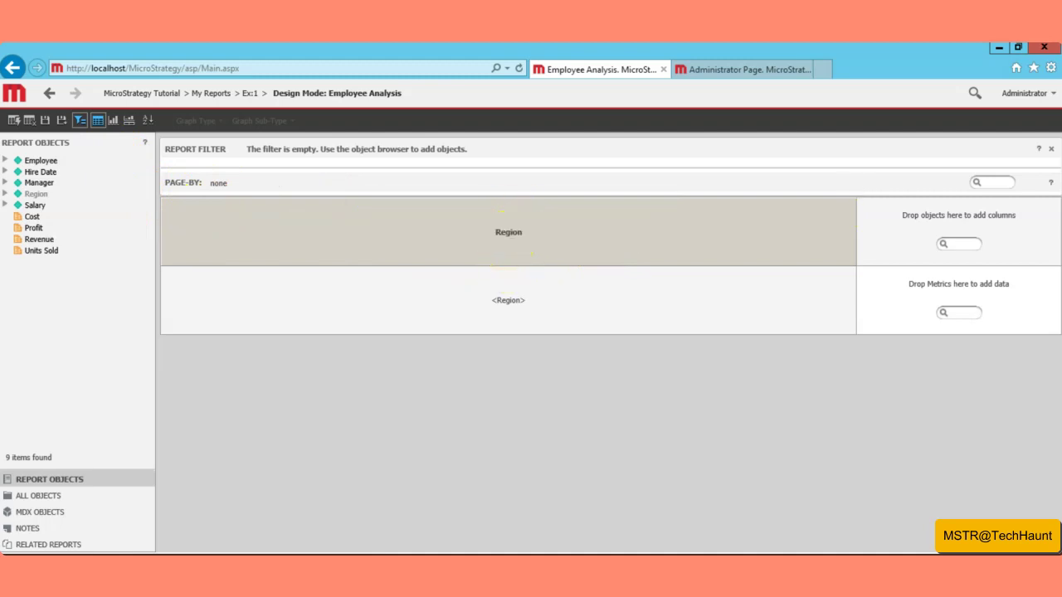
{"action": "double_click", "coordinate": [44, 184]}
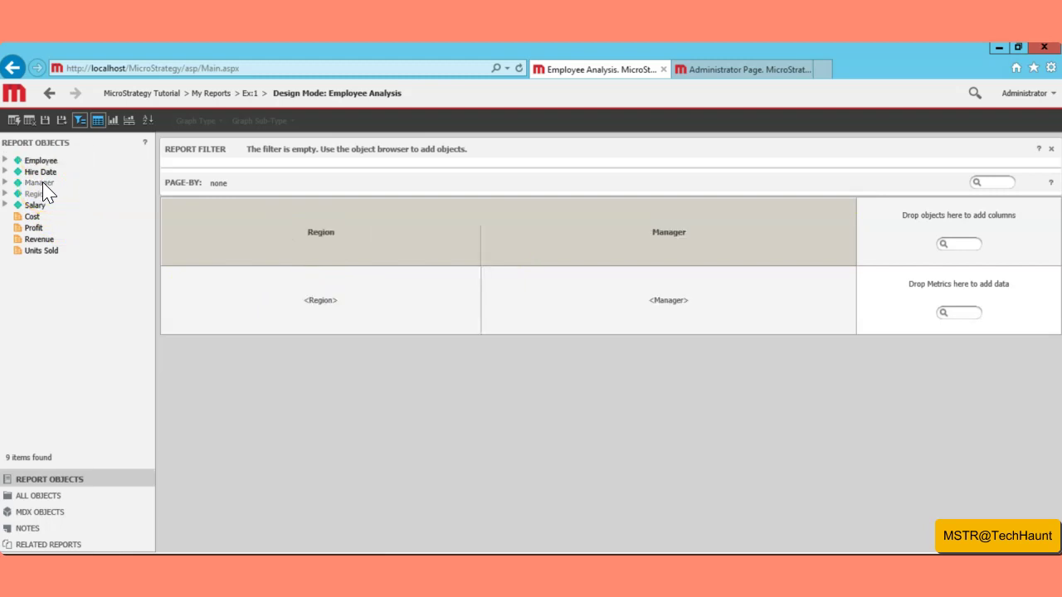
Examine the attribute form and insert-metric options offered for the Employee attribute in the report objects.
{"action": "right_click", "coordinate": [41, 163]}
{"action": "left_click", "coordinate": [96, 345]}
{"action": "left_click", "coordinate": [37, 164]}
{"action": "right_click", "coordinate": [39, 165]}
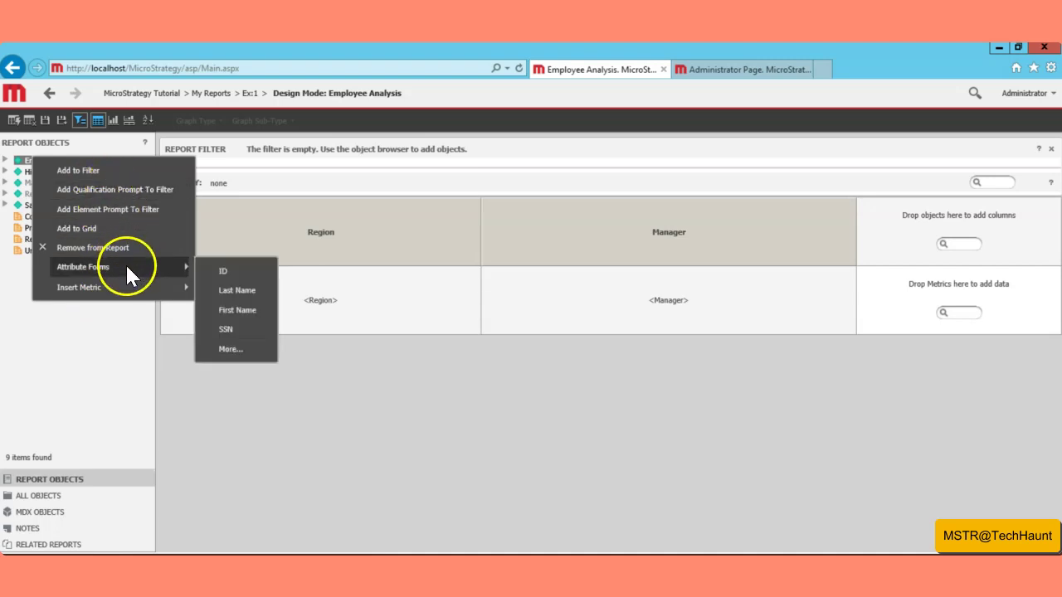
{"action": "left_click", "coordinate": [113, 298]}
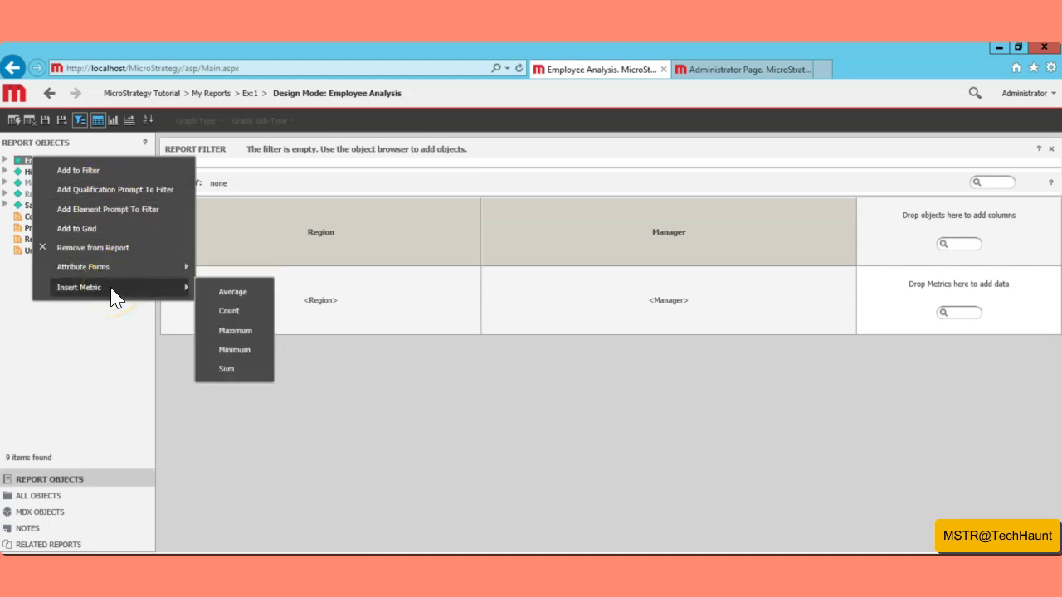
{"action": "left_click", "coordinate": [172, 451]}
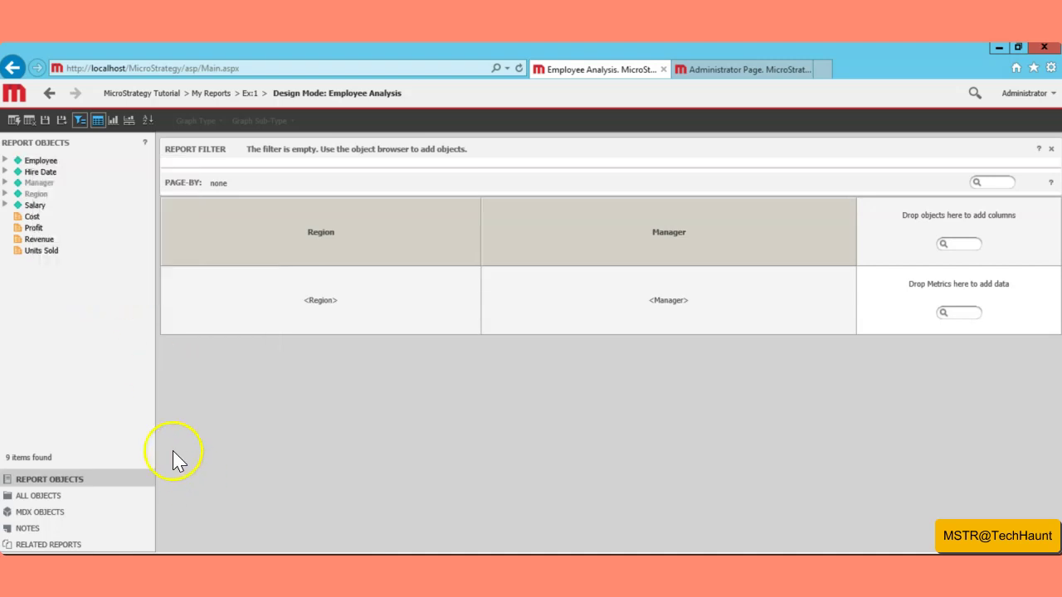
Expand the Employee attribute to show its forms and add Employee to the rows after Manager.
{"action": "left_click", "coordinate": [6, 161]}
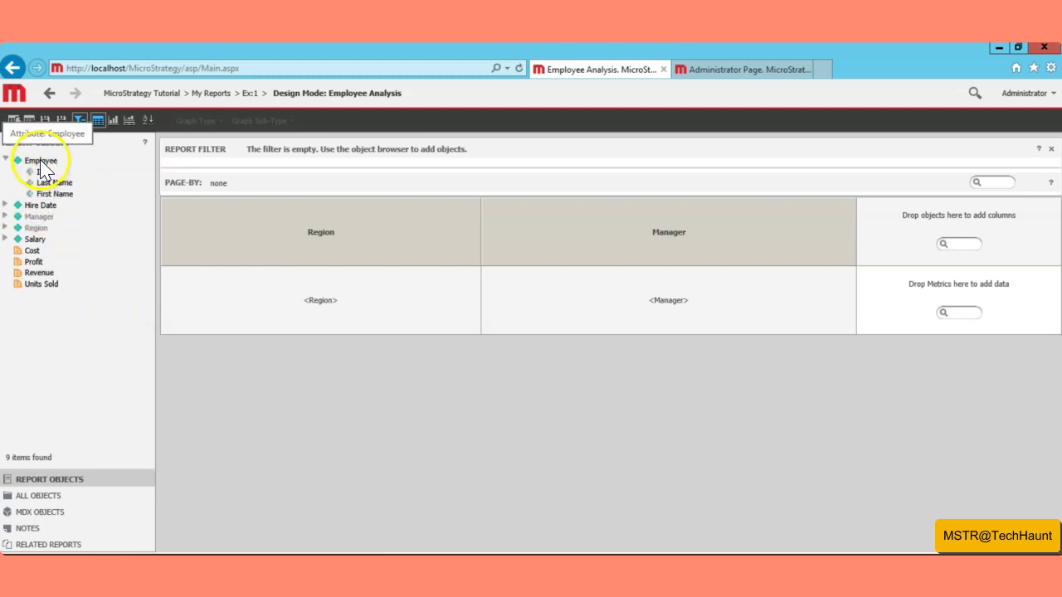
{"action": "double_click", "coordinate": [40, 162]}
{"action": "left_click_drag", "start_coordinate": [42, 170], "coordinate": [671, 266]}
{"action": "left_click_drag", "start_coordinate": [742, 240], "coordinate": [742, 241]}
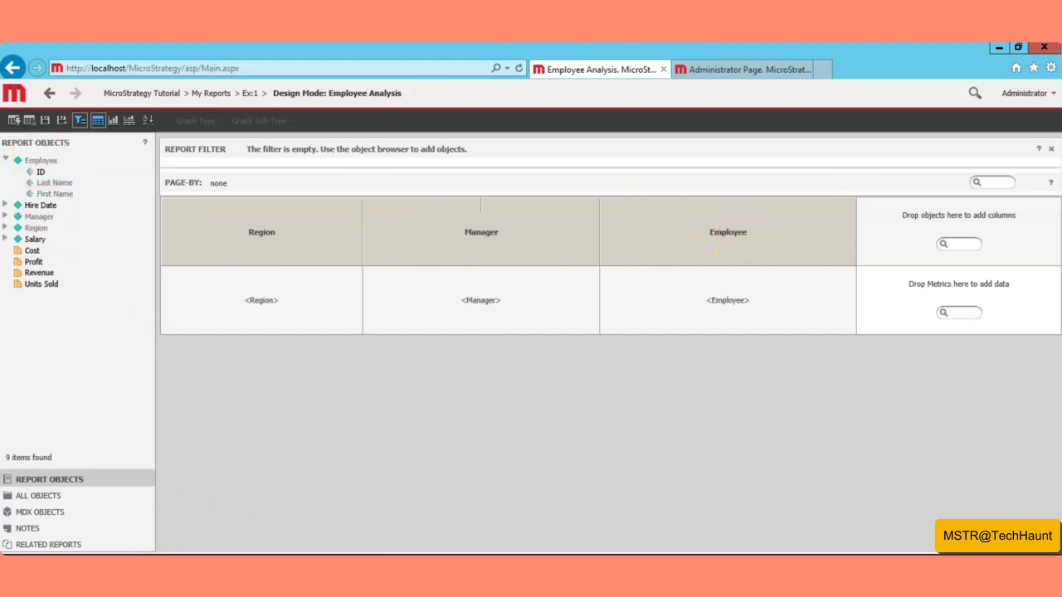
{"action": "left_click_drag", "start_coordinate": [11, 184], "coordinate": [660, 240]}
{"action": "left_click_drag", "start_coordinate": [309, 257], "coordinate": [282, 235]}
{"action": "left_click_drag", "start_coordinate": [765, 276], "coordinate": [59, 260]}
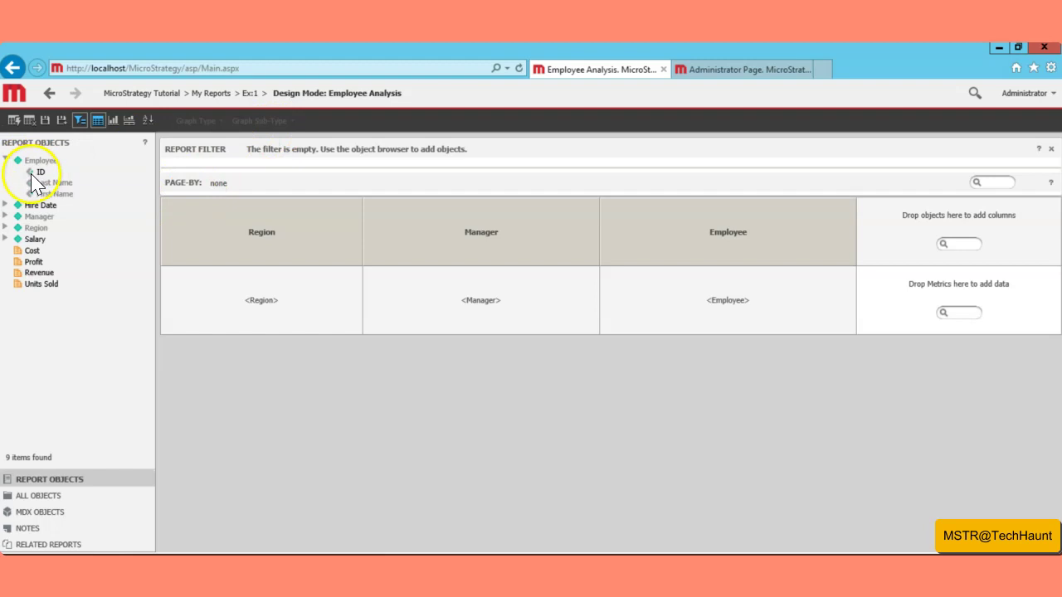
Add the Profit and Units Sold metrics to the report grid, with Profit placed before Units Sold.
{"action": "left_click", "coordinate": [34, 262]}
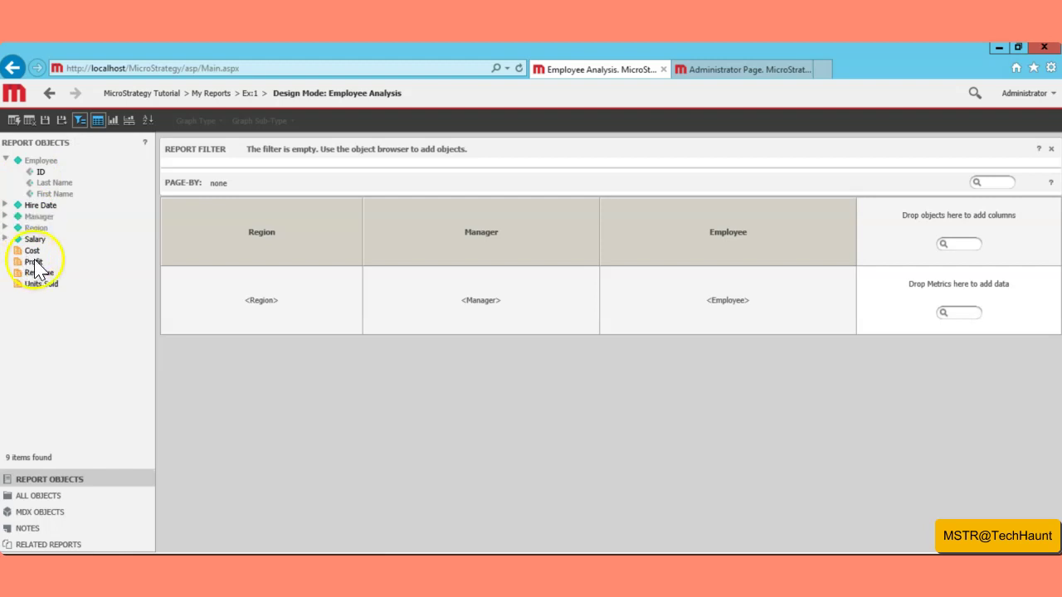
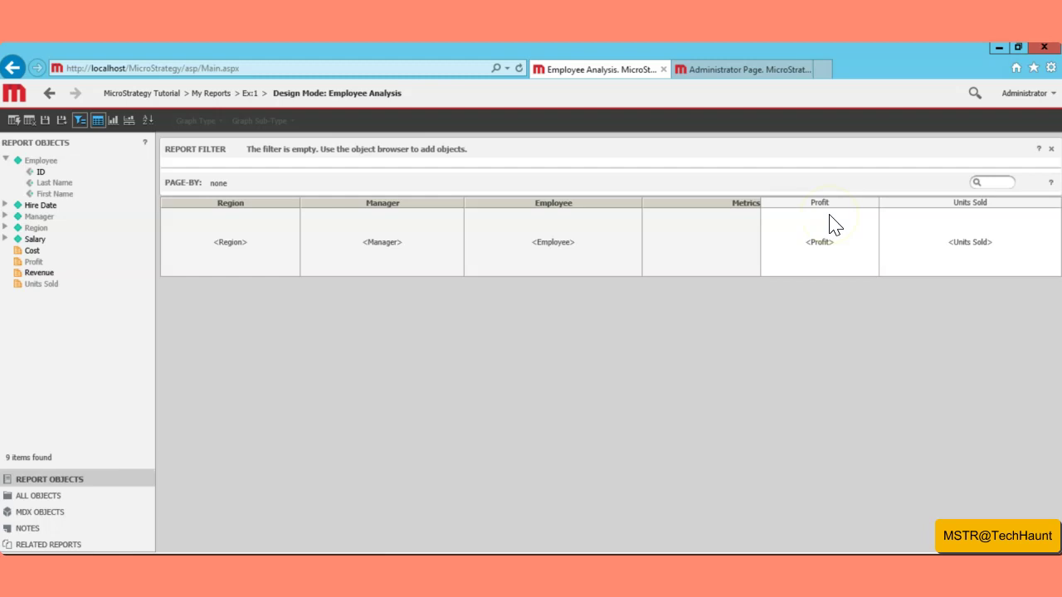
{"action": "left_click", "coordinate": [838, 217]}
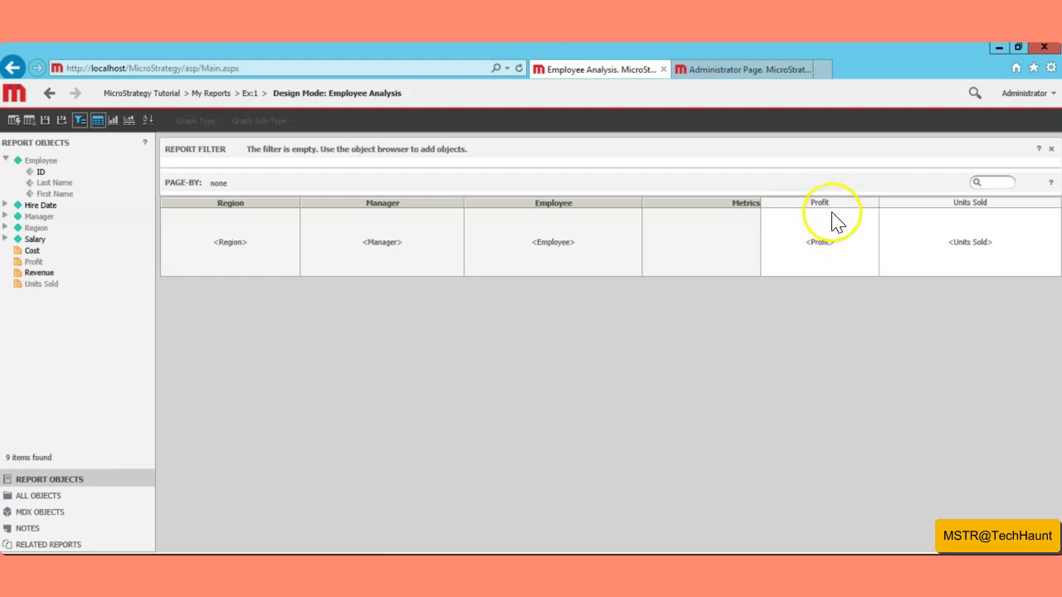
{"action": "left_click_drag", "start_coordinate": [804, 241], "coordinate": [863, 238]}
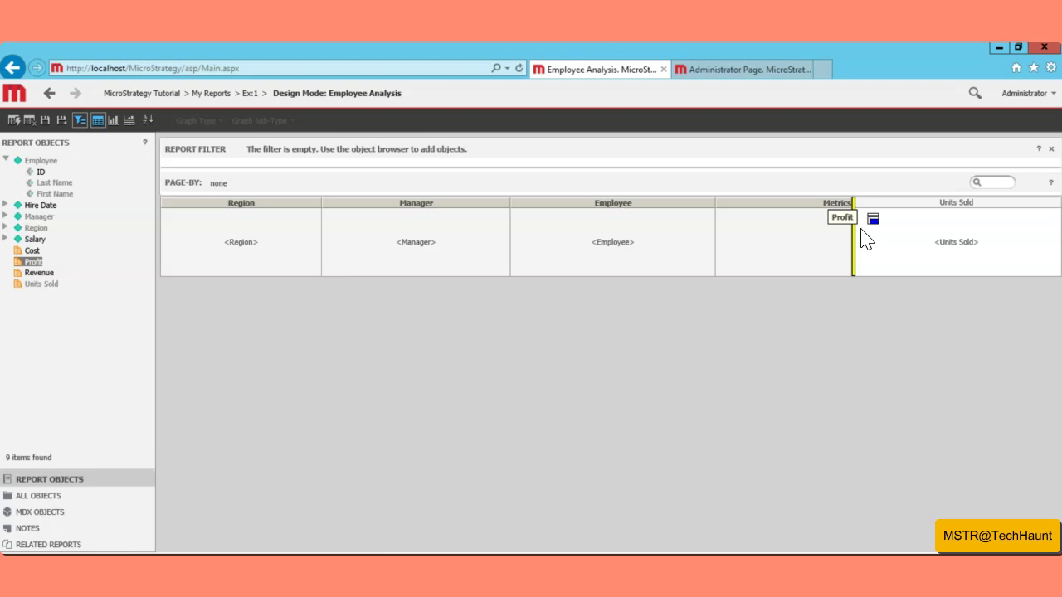
{"action": "left_click_drag", "start_coordinate": [861, 230], "coordinate": [797, 207]}
Remove the Profit metric from the grid and check the options available for Units Sold.
{"action": "right_click", "coordinate": [794, 199]}
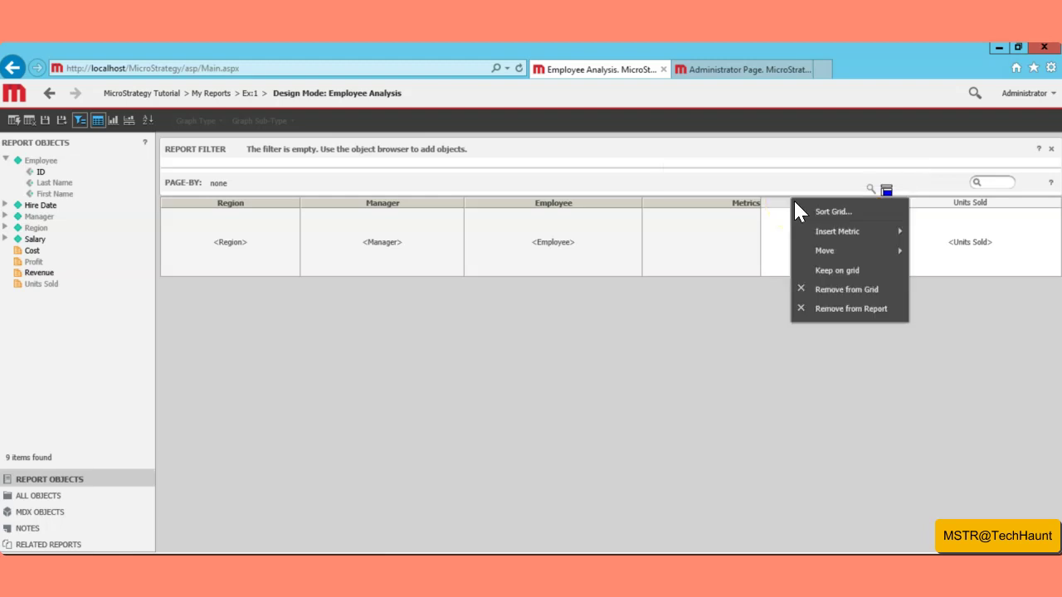
{"action": "left_click", "coordinate": [832, 290]}
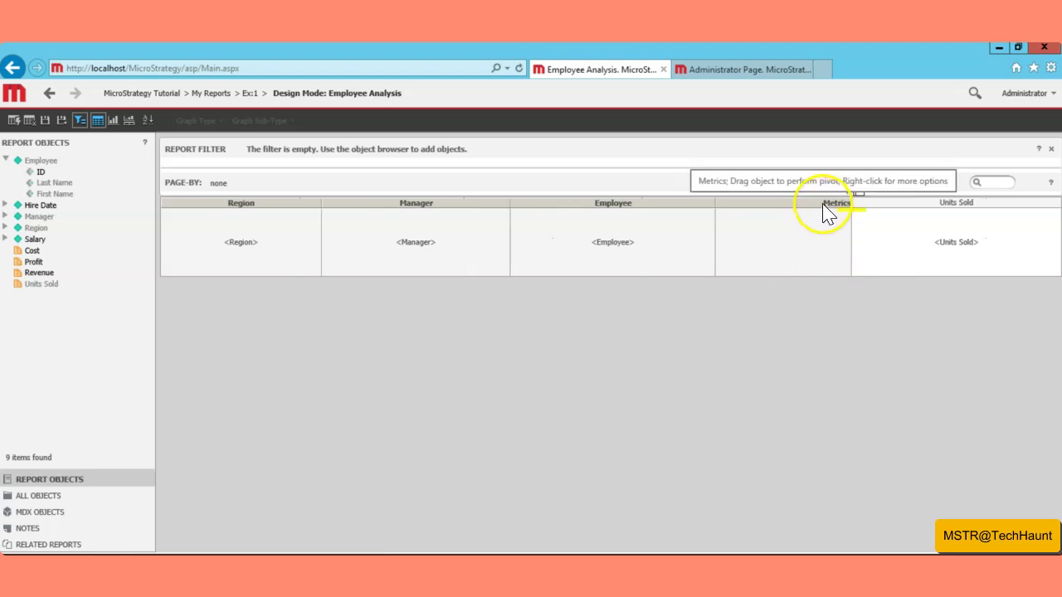
{"action": "right_click", "coordinate": [911, 218]}
{"action": "key", "text": "Escape"}
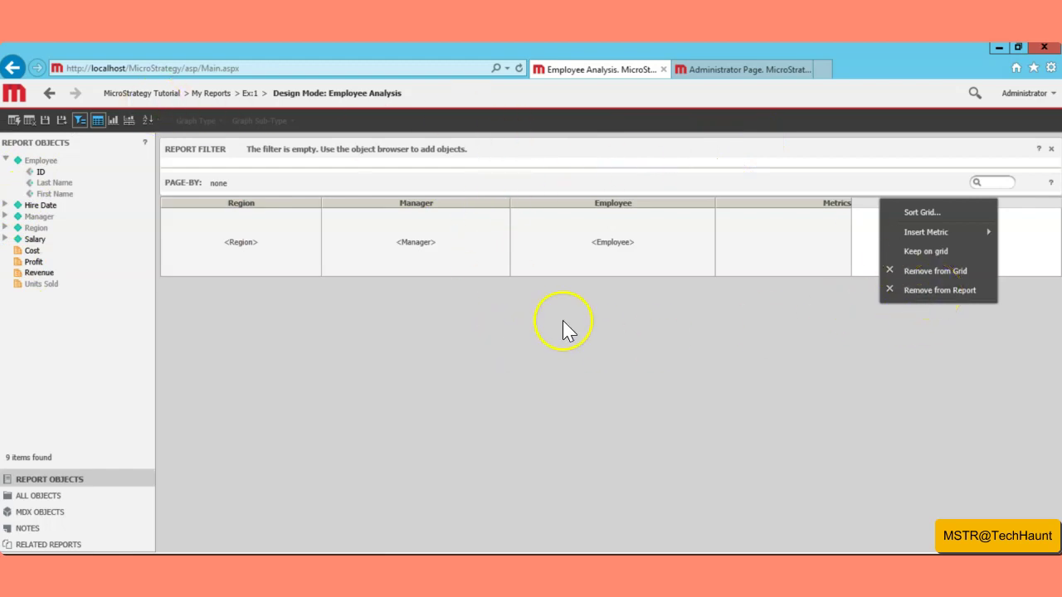
{"action": "left_click", "coordinate": [746, 343]}
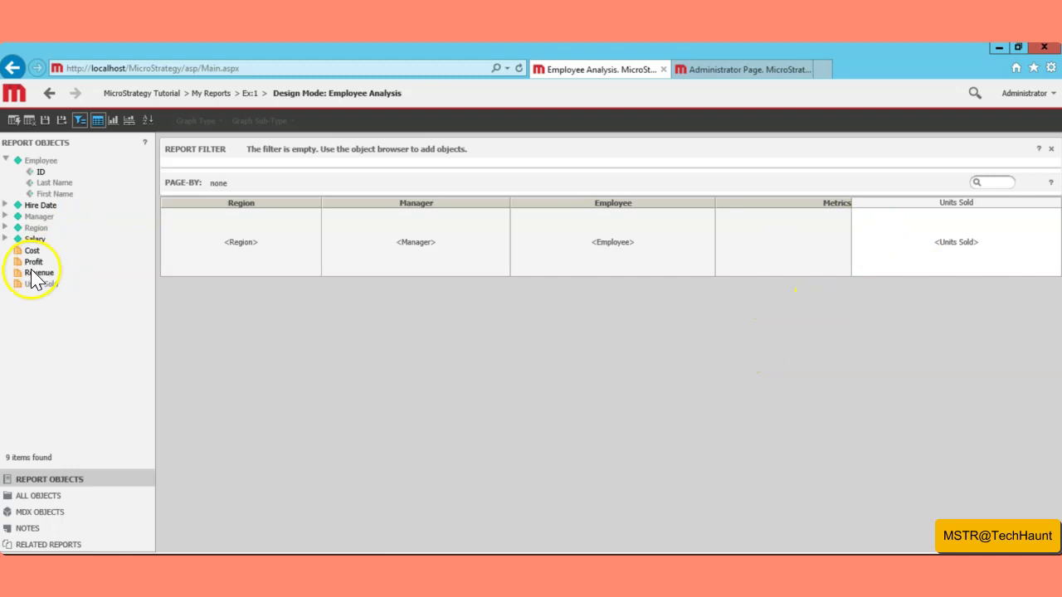
Add the Revenue metric to the grid and place it before Units Sold.
{"action": "left_click_drag", "start_coordinate": [29, 276], "coordinate": [1037, 230]}
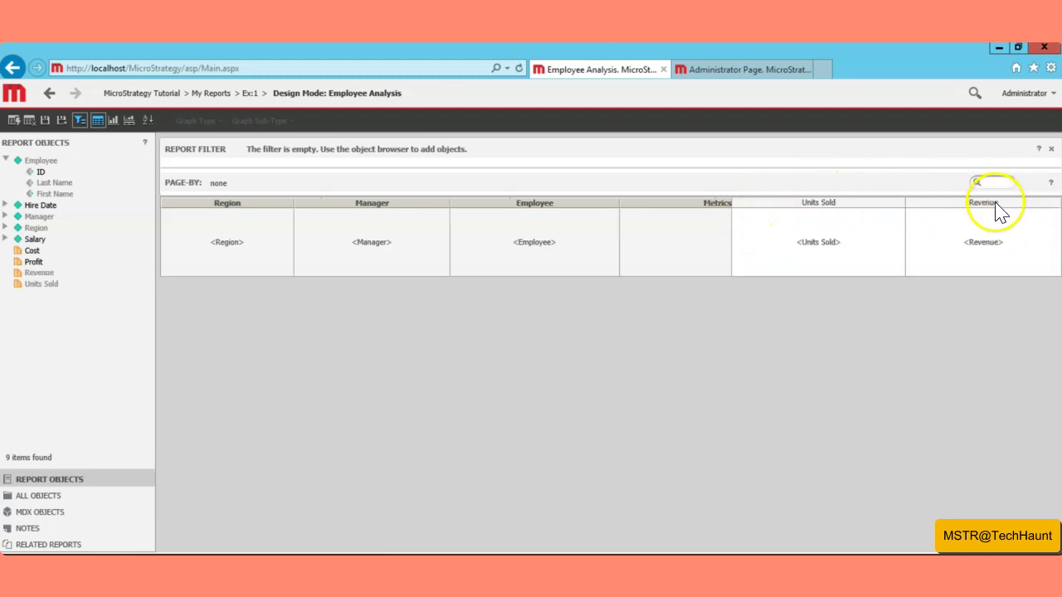
{"action": "left_click_drag", "start_coordinate": [987, 213], "coordinate": [766, 221]}
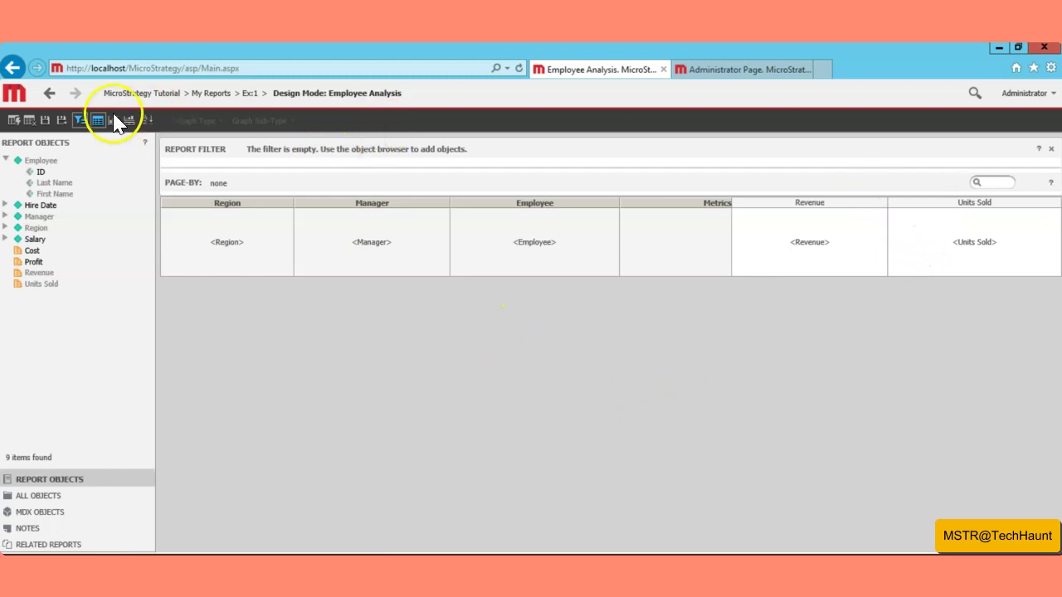
Hide the report filter area in design mode and run the report.
{"action": "left_click", "coordinate": [15, 122]}
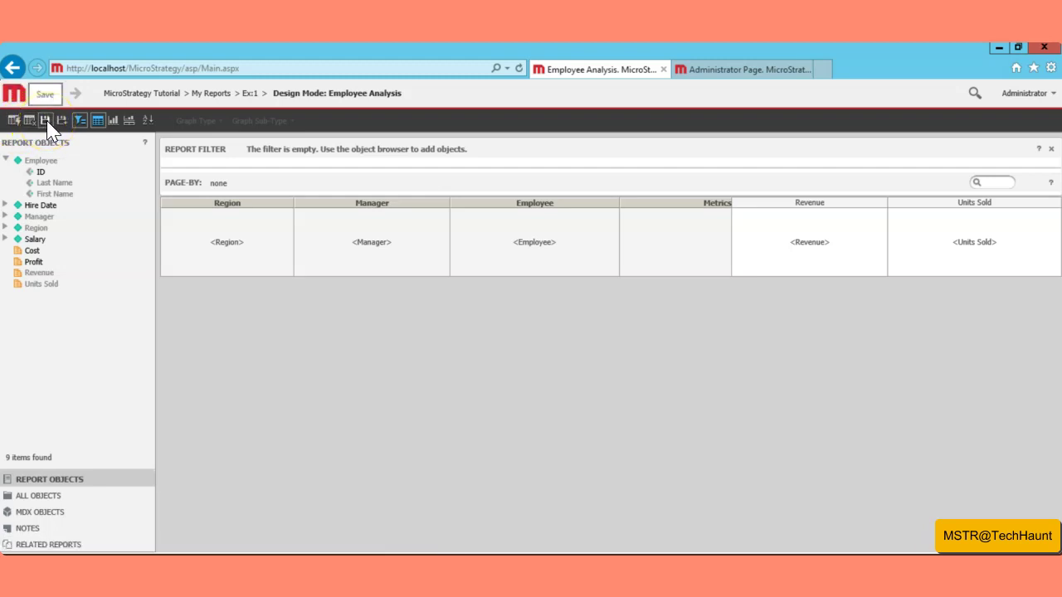
{"action": "left_click", "coordinate": [79, 123]}
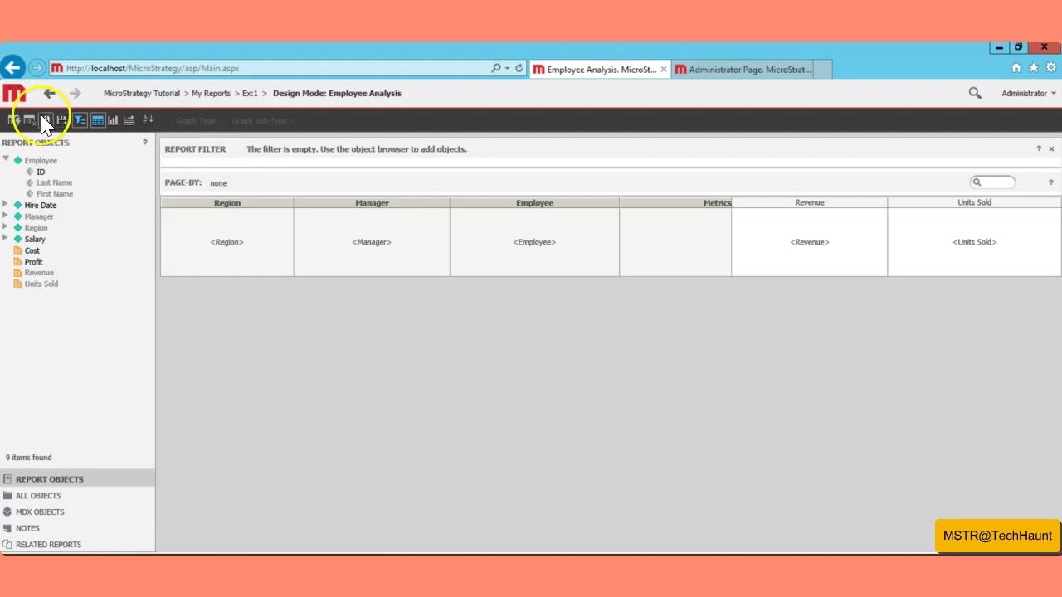
{"action": "left_click", "coordinate": [81, 122]}
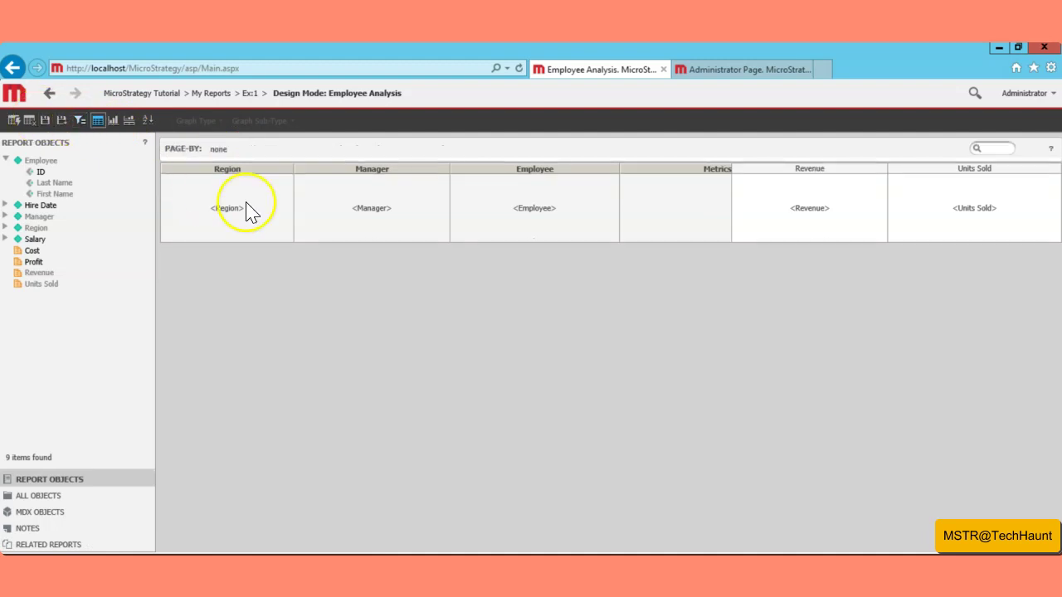
{"action": "left_click", "coordinate": [98, 124]}
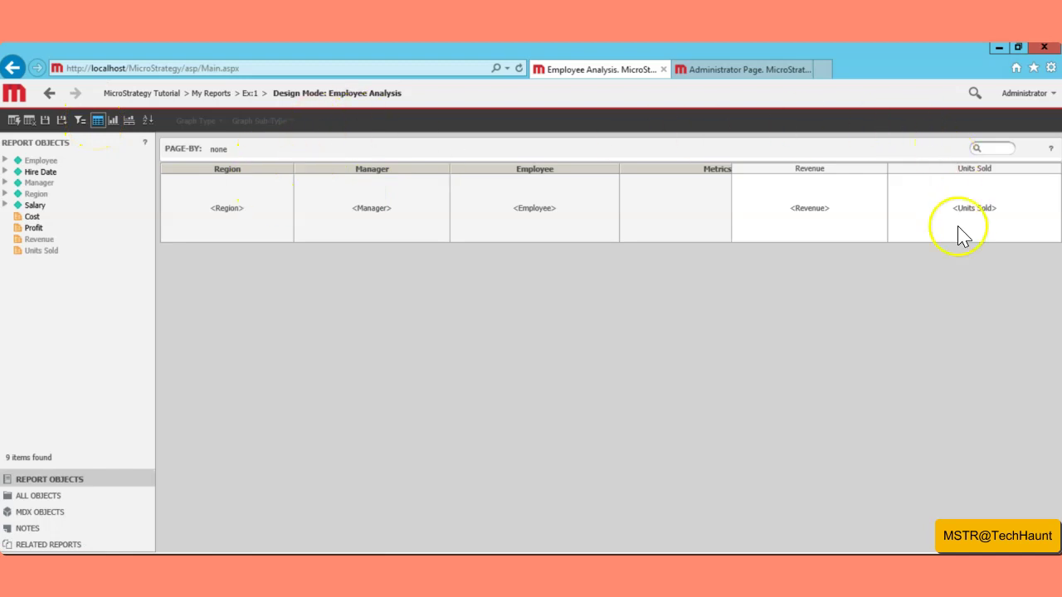
{"action": "left_click", "coordinate": [114, 122]}
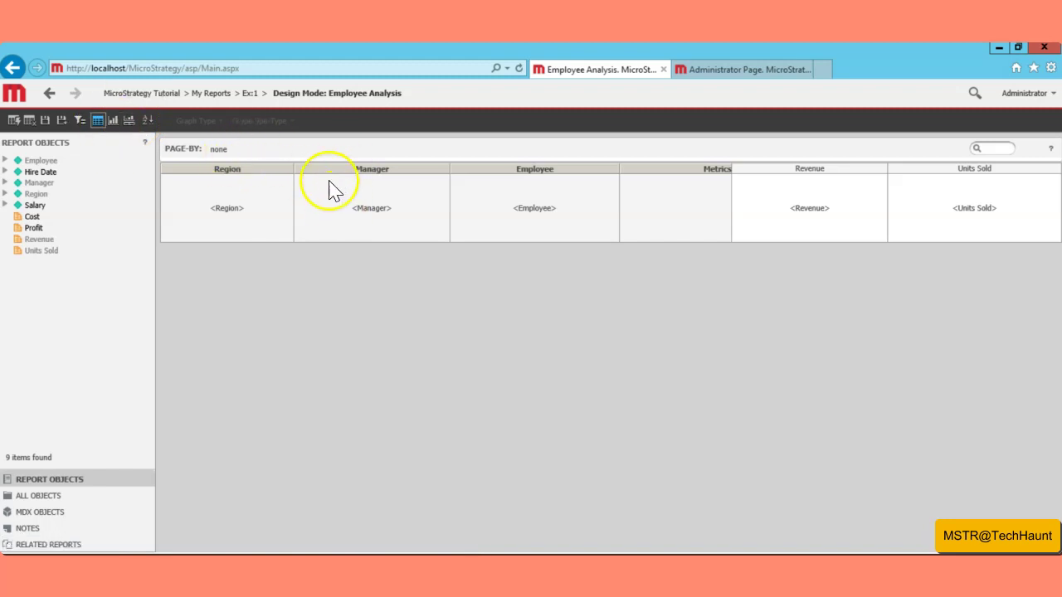
{"action": "left_click", "coordinate": [14, 121]}
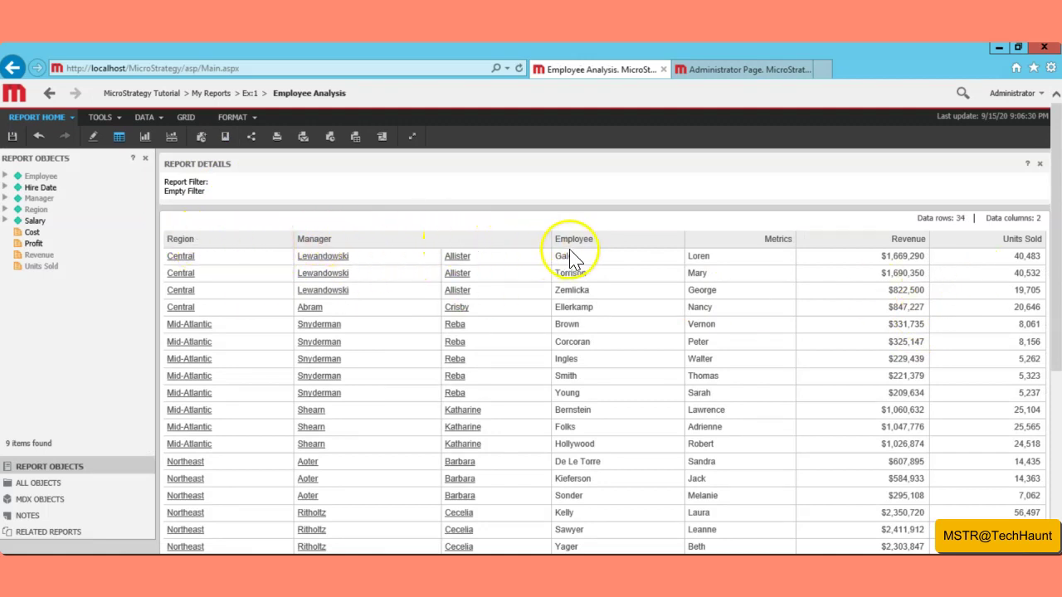
Try to hide the First Name attribute form of the Manager attribute in the report results.
{"action": "right_click", "coordinate": [340, 250]}
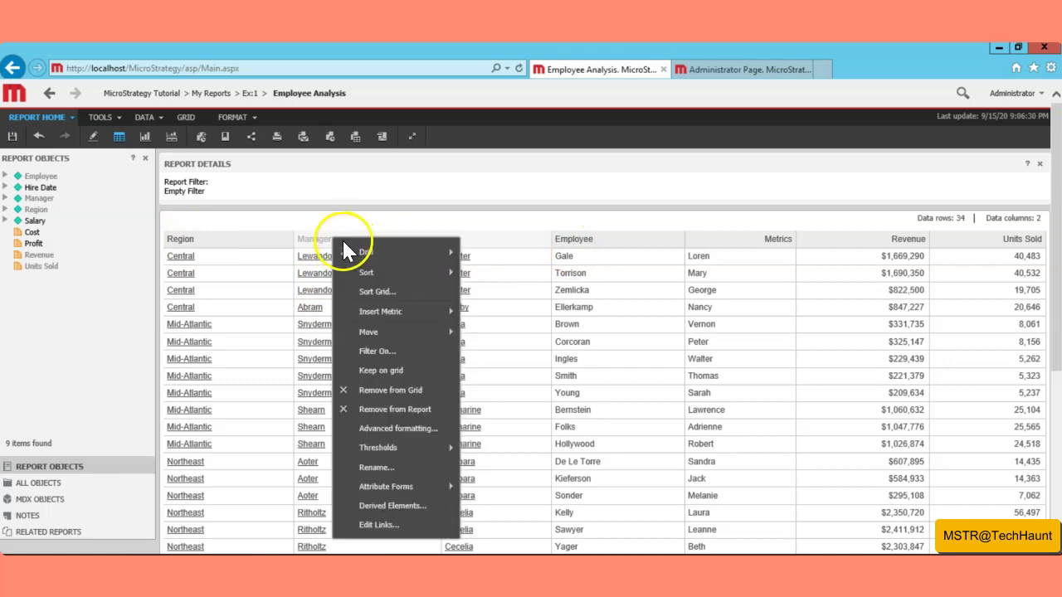
{"action": "left_click", "coordinate": [323, 252]}
{"action": "right_click", "coordinate": [337, 242]}
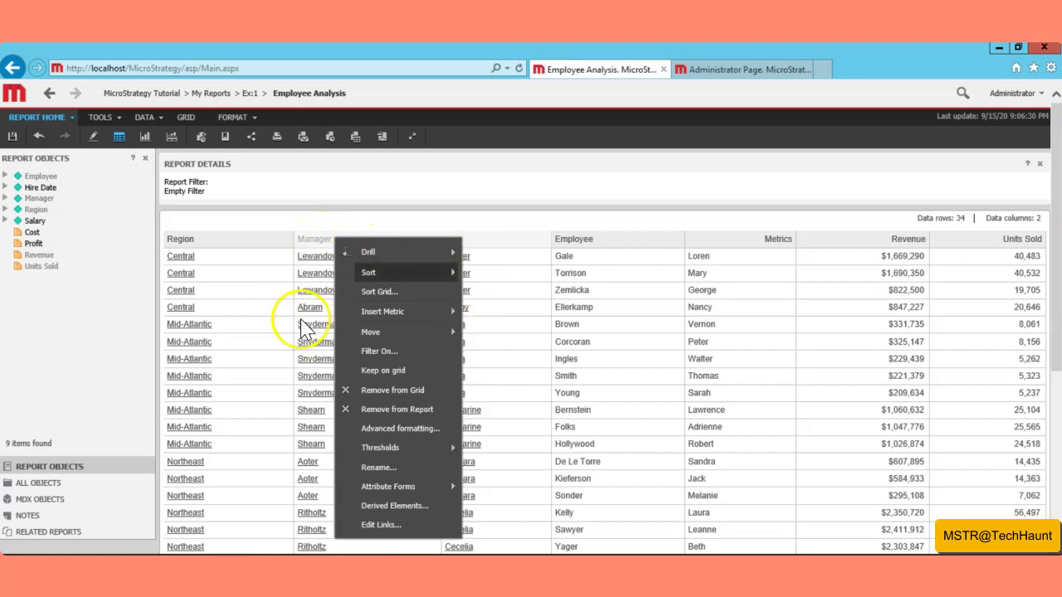
{"action": "mouse_move", "coordinate": [406, 488]}
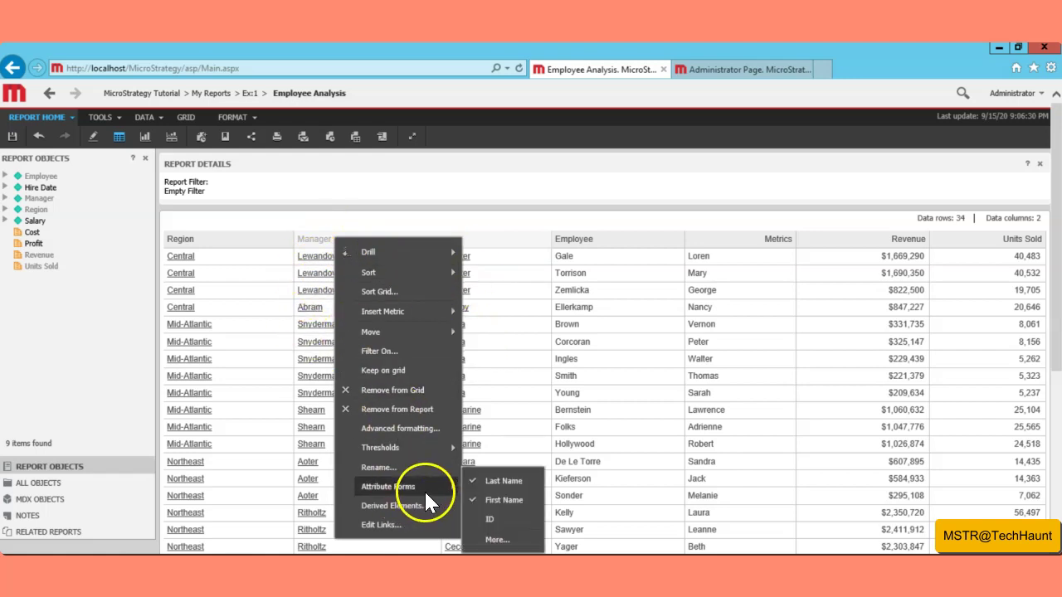
{"action": "left_click", "coordinate": [509, 502]}
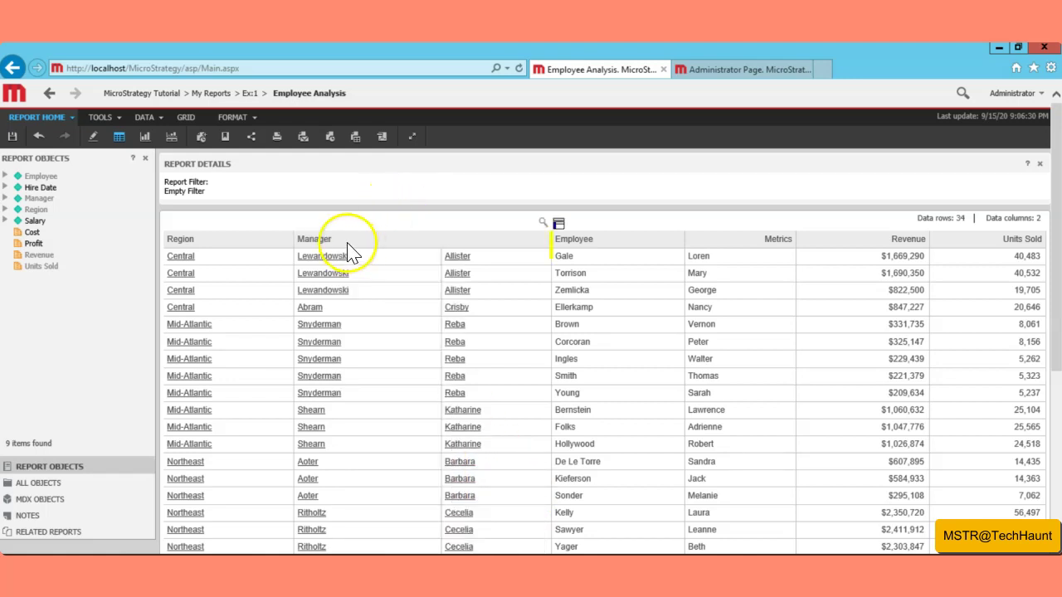
Display the ID attribute form of Manager in addition to its last and first name forms.
{"action": "right_click", "coordinate": [349, 244]}
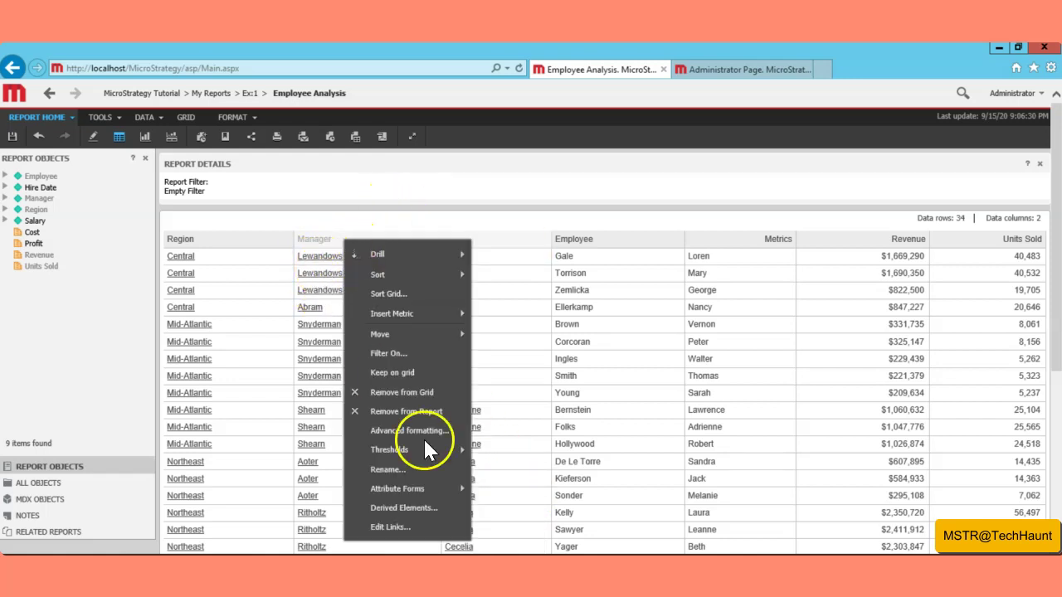
{"action": "mouse_move", "coordinate": [424, 486]}
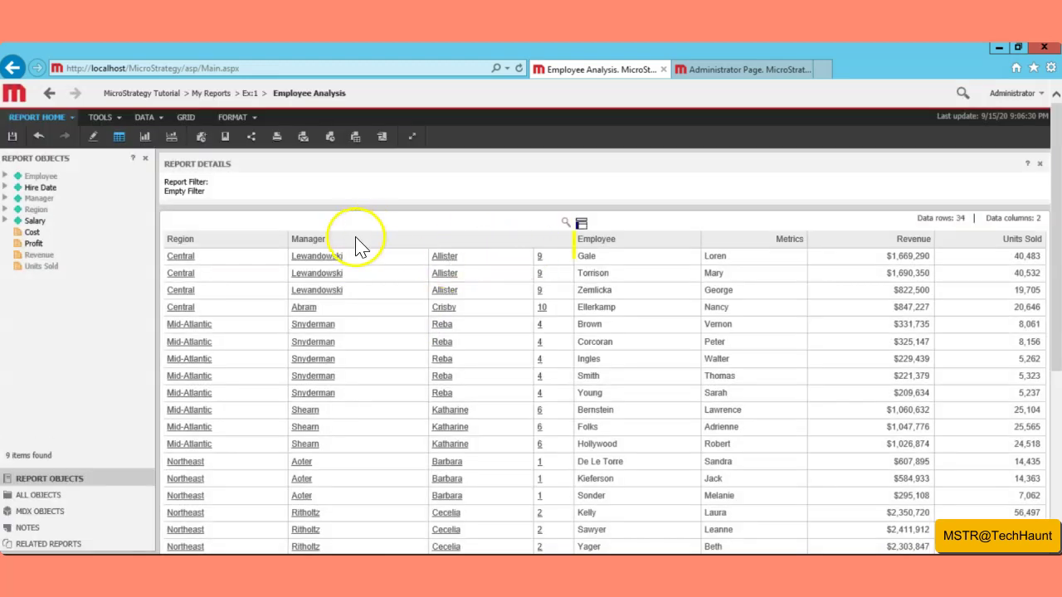
Hide the Last Name form of the Manager attribute, leaving its First Name and ID forms displayed.
{"action": "right_click", "coordinate": [356, 238]}
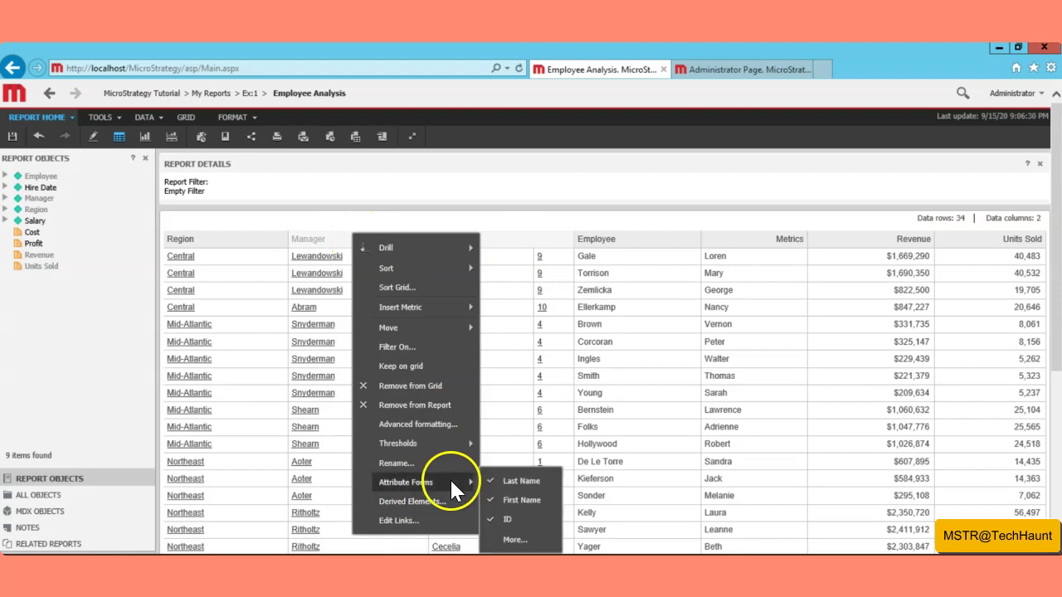
{"action": "left_click", "coordinate": [524, 482]}
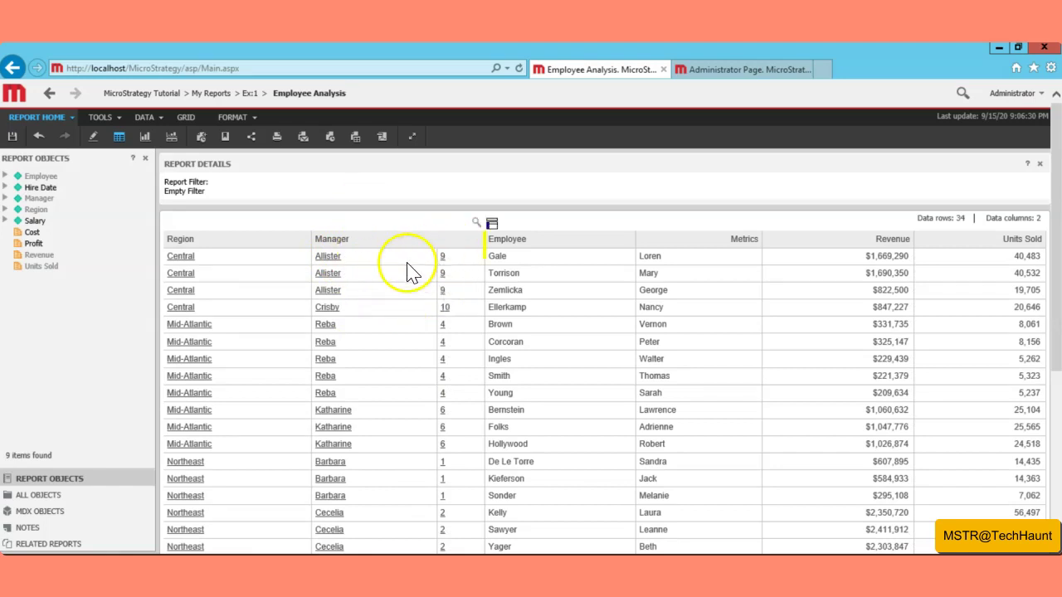
{"action": "right_click", "coordinate": [366, 242]}
{"action": "mouse_move", "coordinate": [469, 491]}
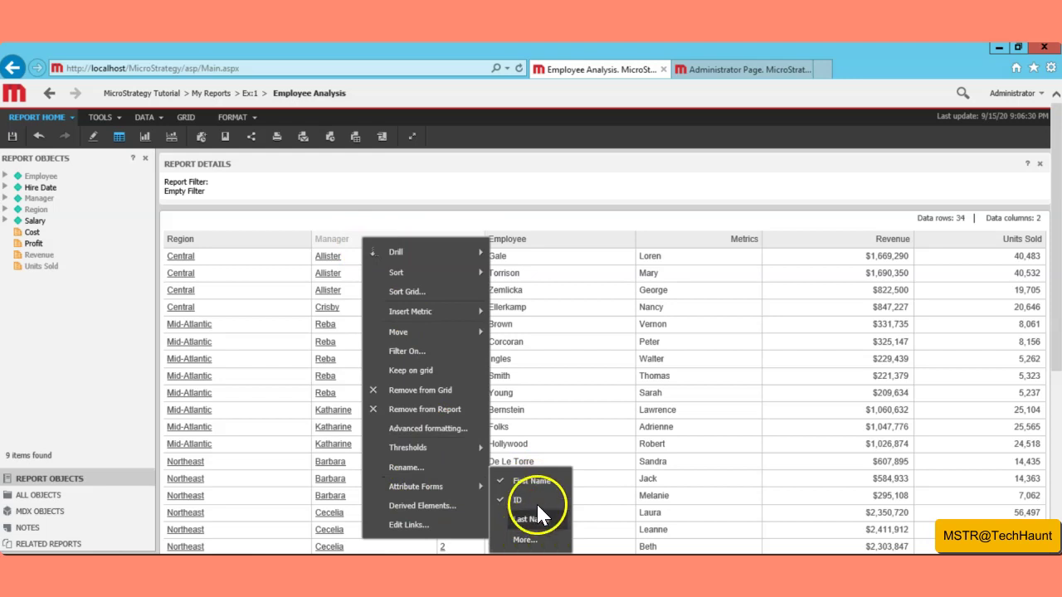
{"action": "left_click", "coordinate": [577, 219]}
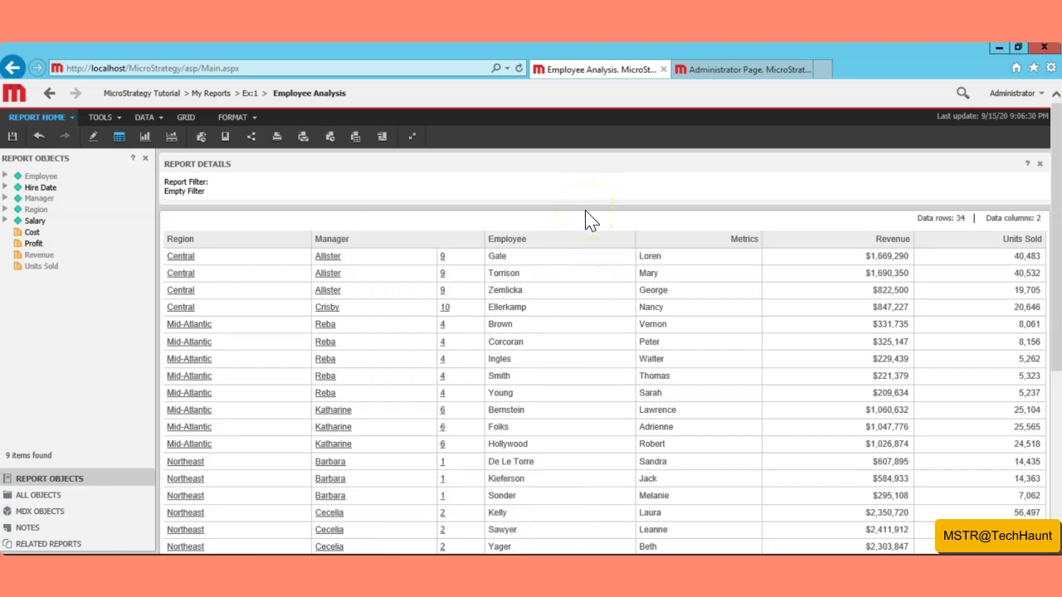
{"action": "scroll", "coordinate": [474, 232], "scroll_direction": "down", "scroll_amount": 3}
{"action": "scroll", "coordinate": [477, 245], "scroll_direction": "up", "scroll_amount": 3}
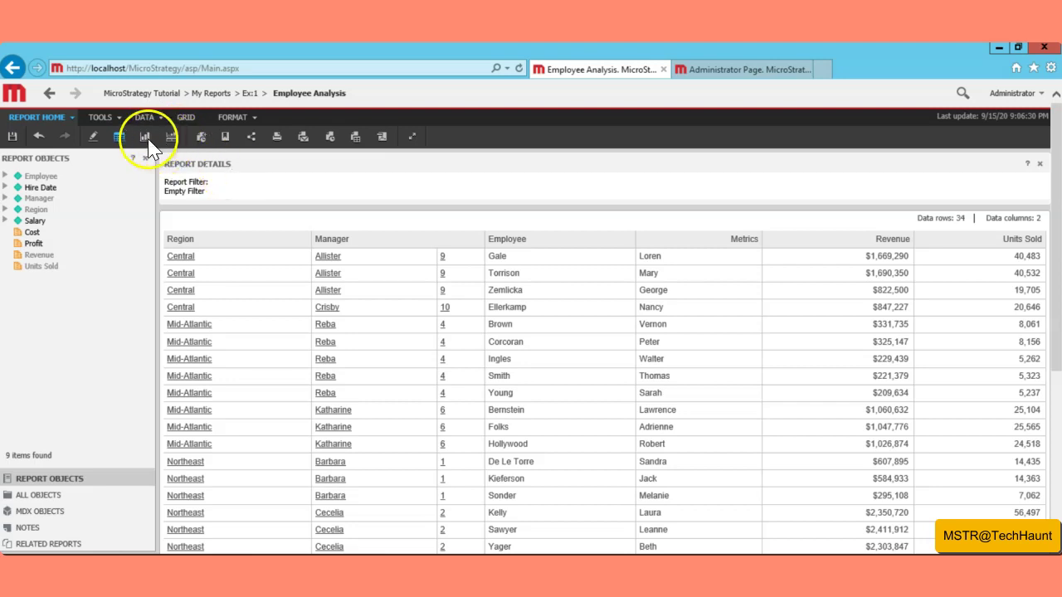
Switch the report results to the graph view and check the Revenue and Units Sold bars.
{"action": "left_click", "coordinate": [147, 138]}
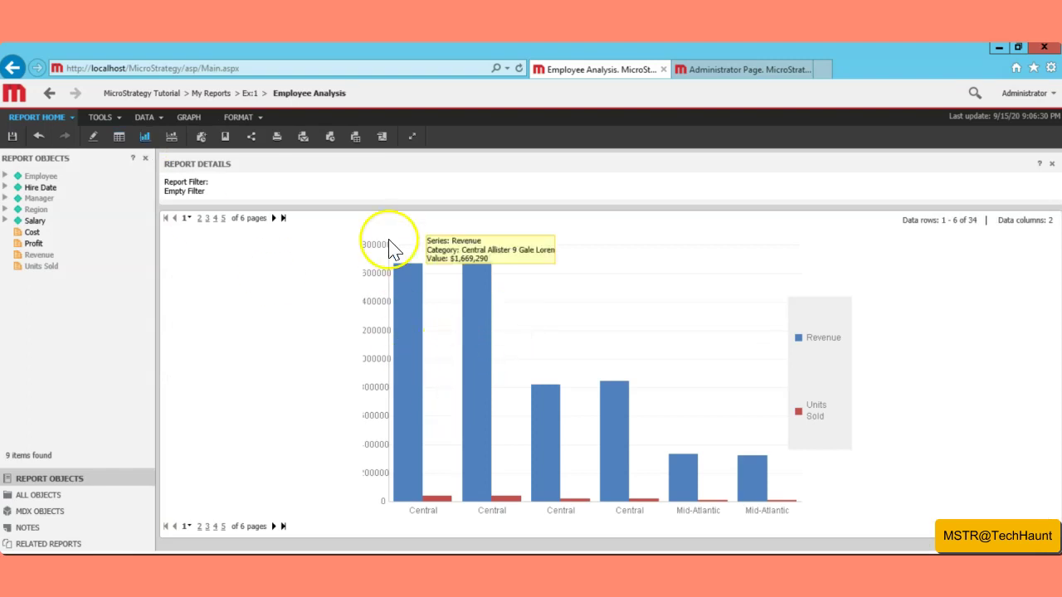
{"action": "mouse_move", "coordinate": [410, 281]}
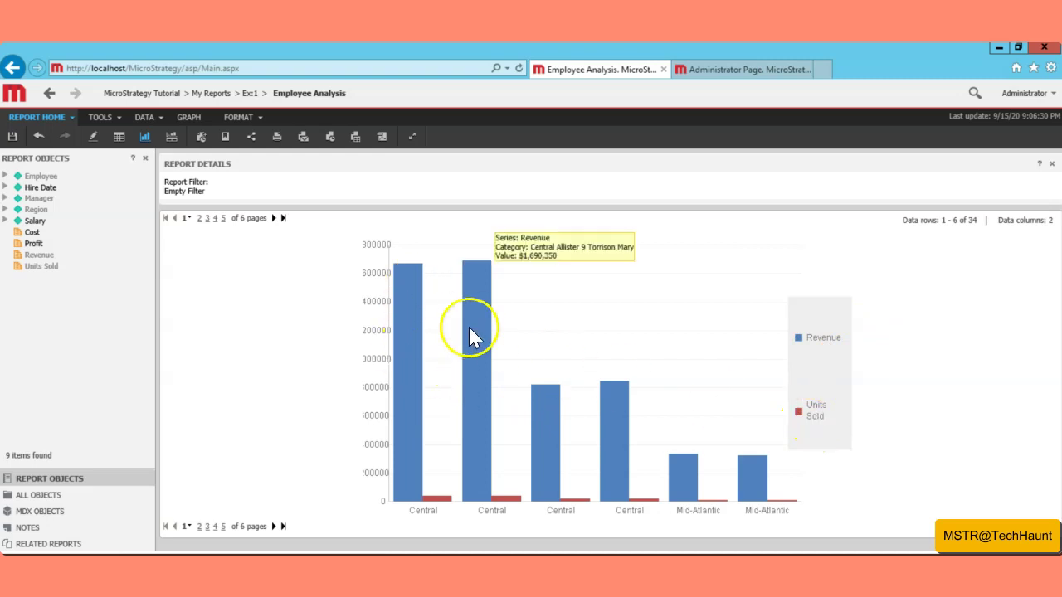
{"action": "mouse_move", "coordinate": [447, 502]}
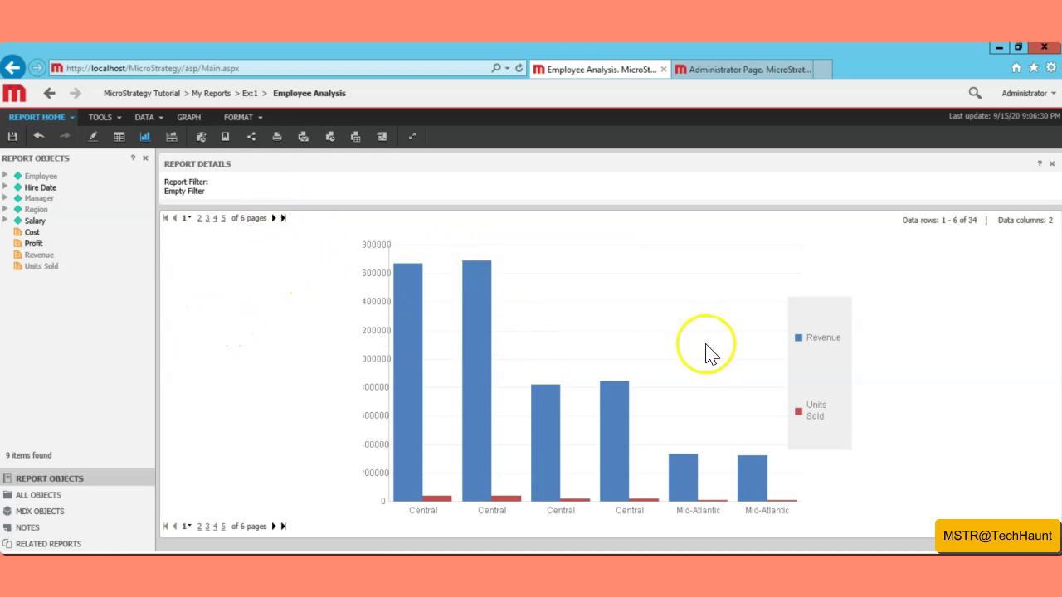
Display the report as a combined grid and graph and look over both parts.
{"action": "left_click", "coordinate": [172, 138]}
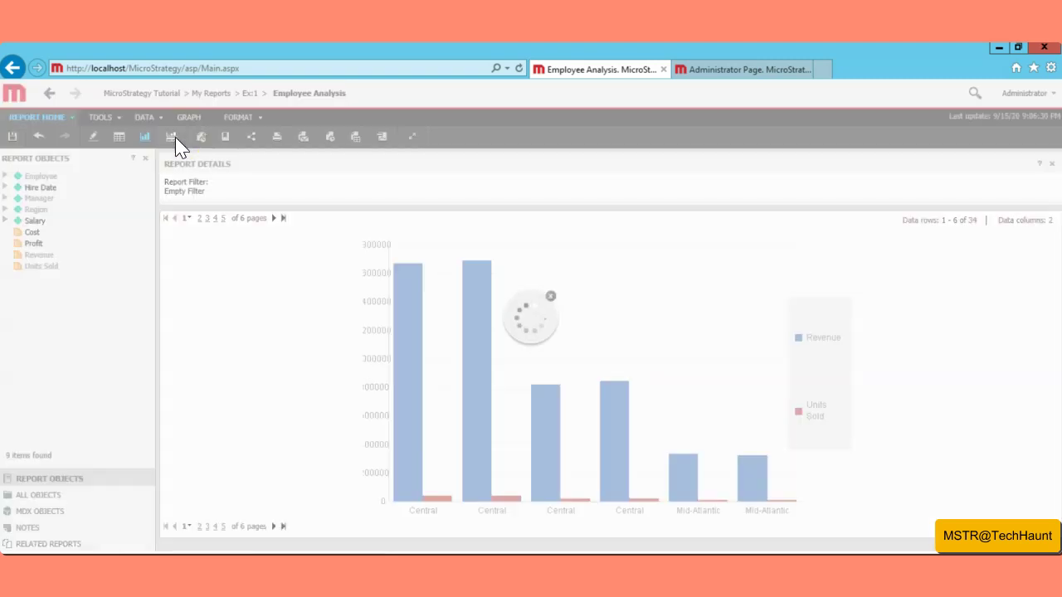
{"action": "scroll", "coordinate": [386, 292], "scroll_direction": "down", "scroll_amount": 1}
{"action": "scroll", "coordinate": [386, 292], "scroll_direction": "up", "scroll_amount": 2}
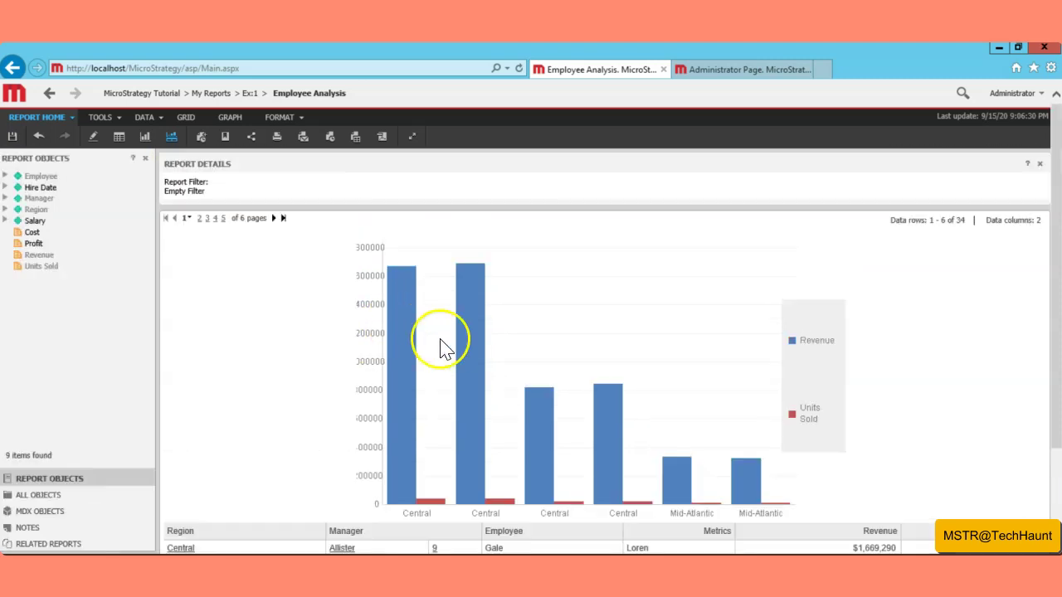
{"action": "scroll", "coordinate": [439, 343], "scroll_direction": "down", "scroll_amount": 3}
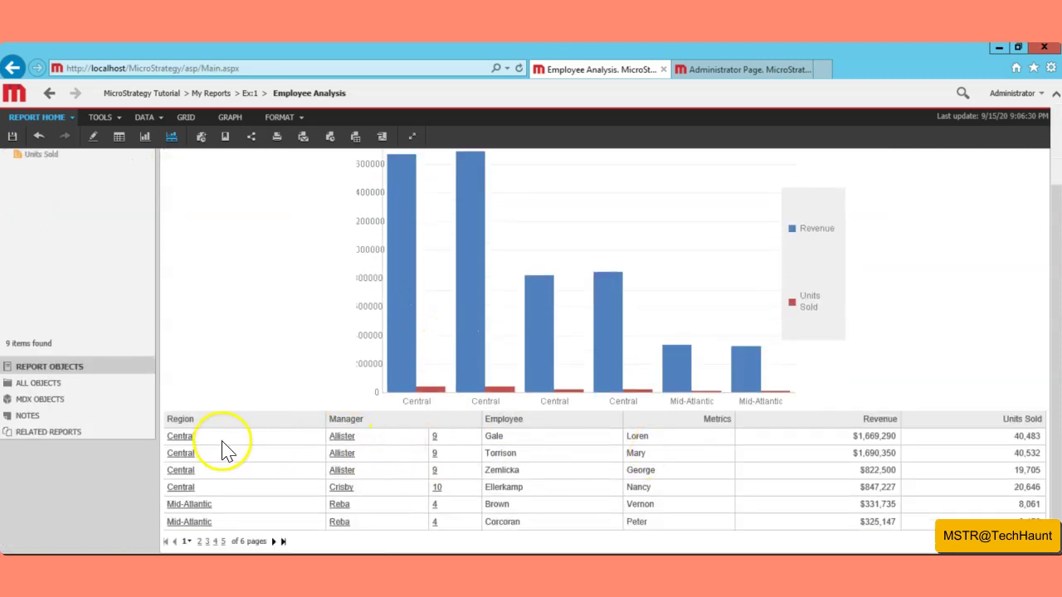
{"action": "scroll", "coordinate": [448, 365], "scroll_direction": "up", "scroll_amount": 2}
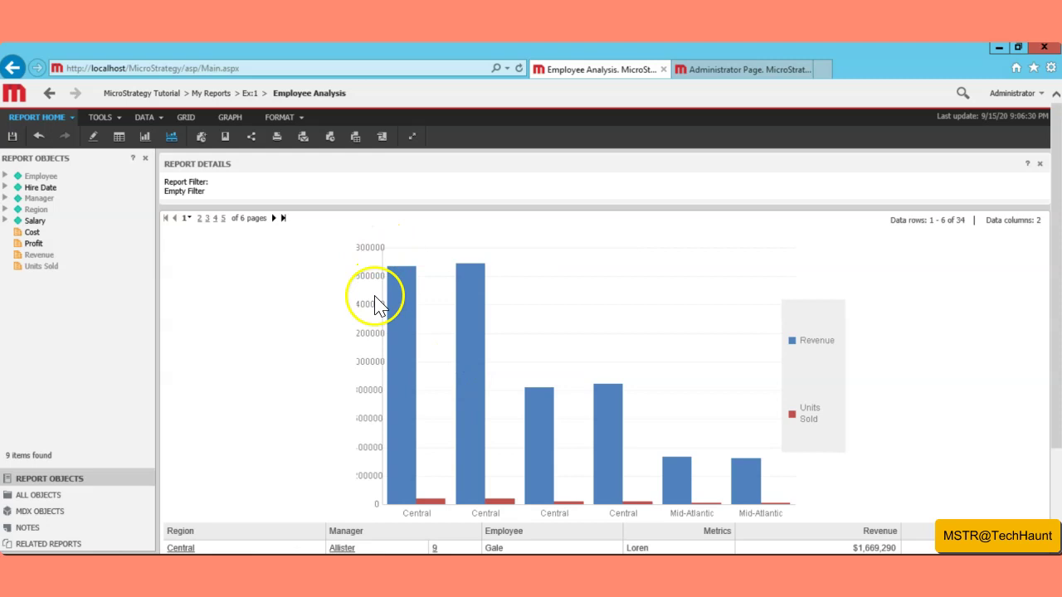
{"action": "scroll", "coordinate": [384, 311], "scroll_direction": "down", "scroll_amount": 2}
{"action": "scroll", "coordinate": [552, 361], "scroll_direction": "up", "scroll_amount": 2}
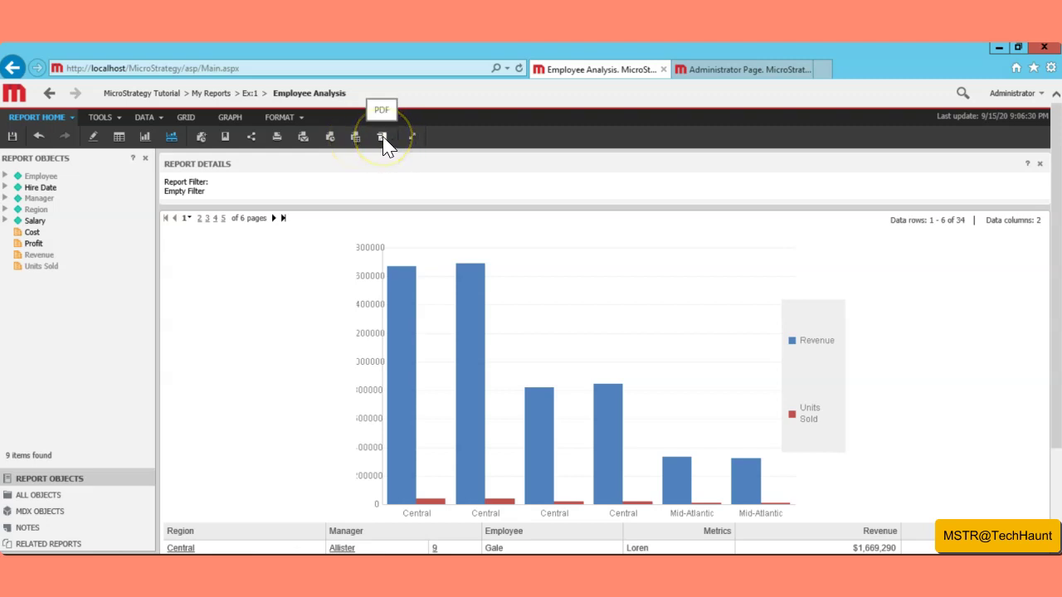
Start saving the report in the Ex:1 folder under the name Employee Analysis Report1 and expand the advanced save options.
{"action": "left_click", "coordinate": [11, 137]}
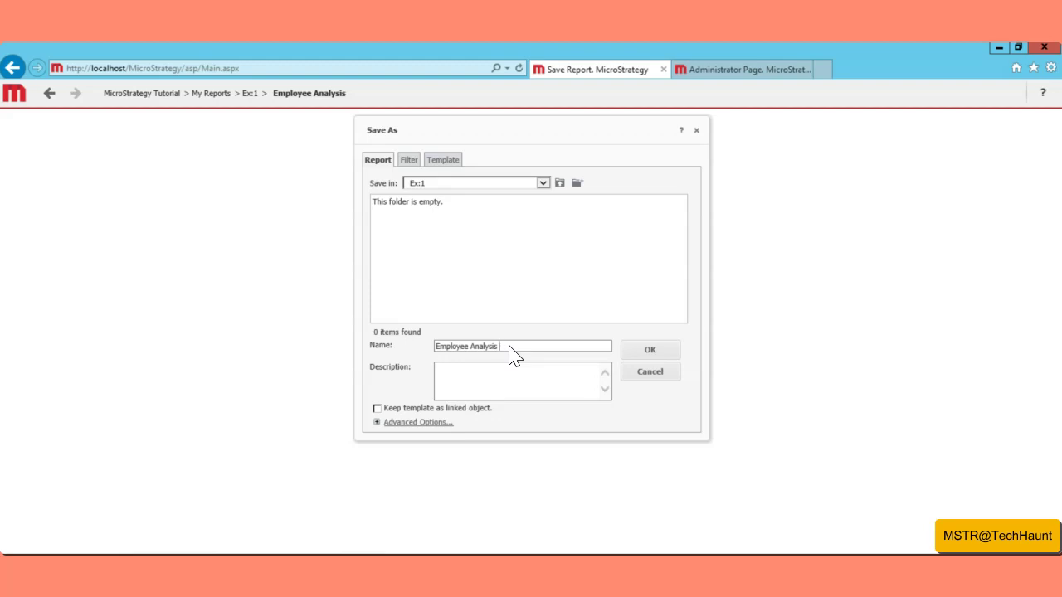
{"action": "left_click", "coordinate": [139, 384]}
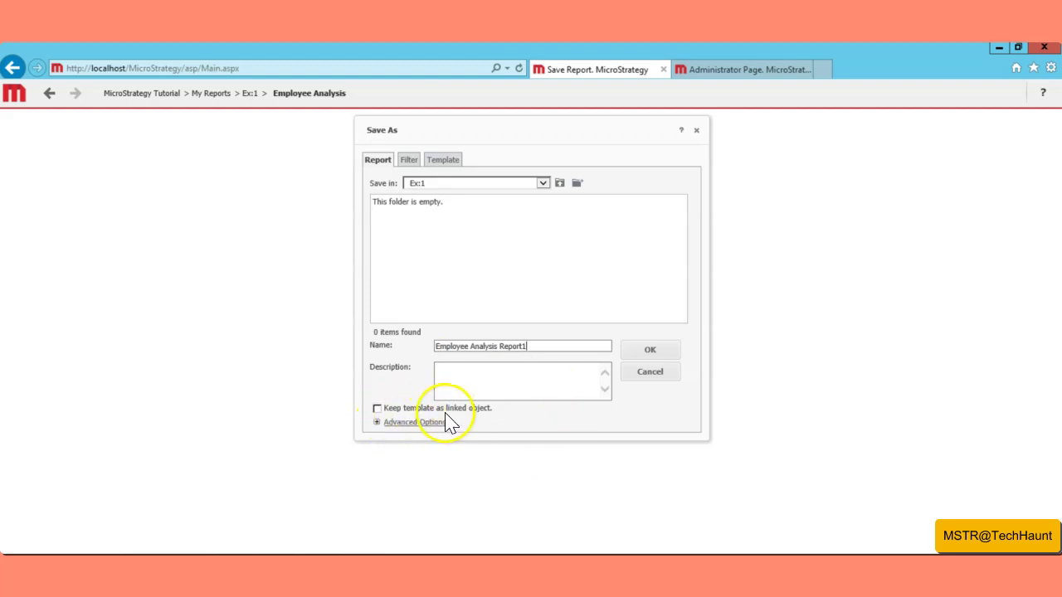
{"action": "left_click", "coordinate": [383, 423]}
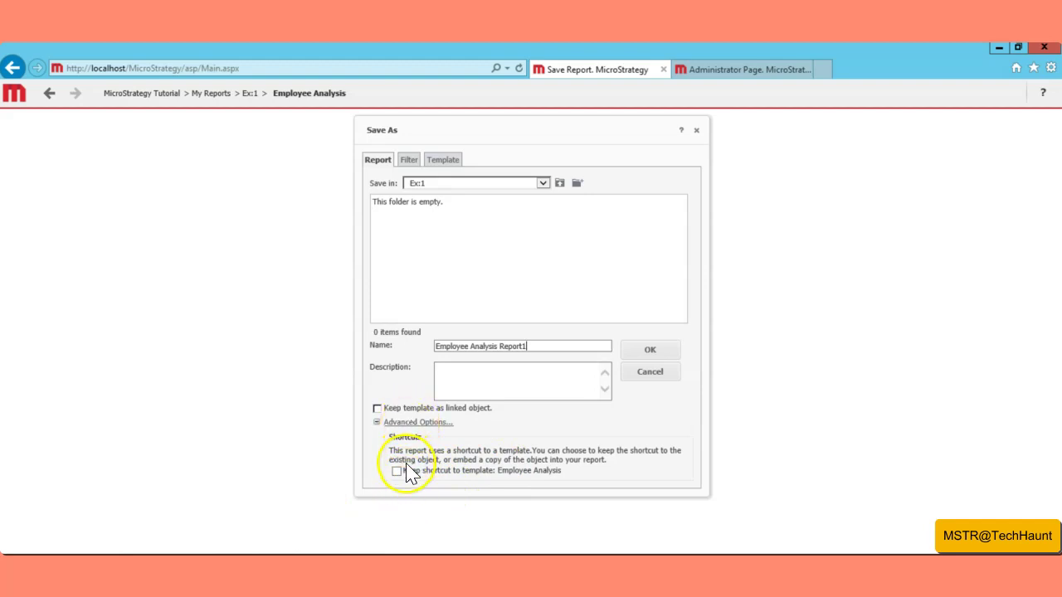
Check the filter's save settings and return the report's save location to the Ex:1 folder.
{"action": "left_click", "coordinate": [410, 166]}
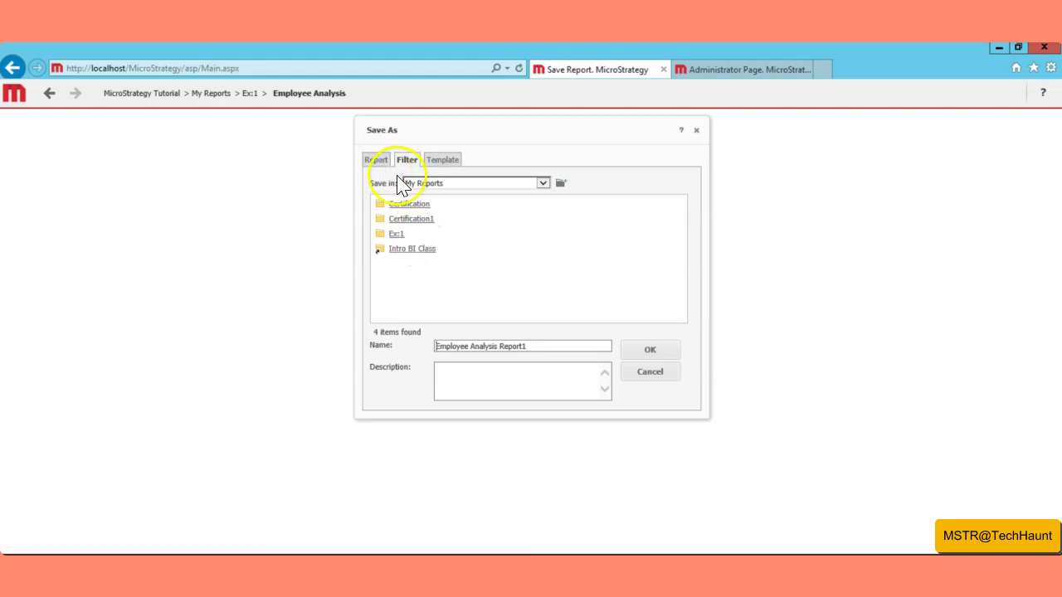
{"action": "left_click", "coordinate": [382, 165]}
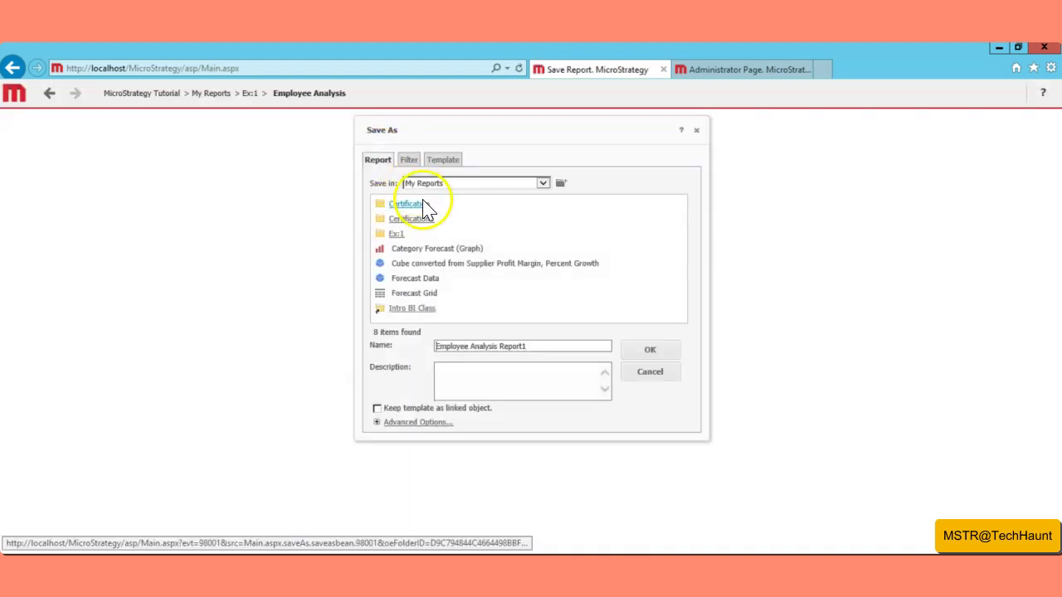
{"action": "left_click", "coordinate": [402, 238]}
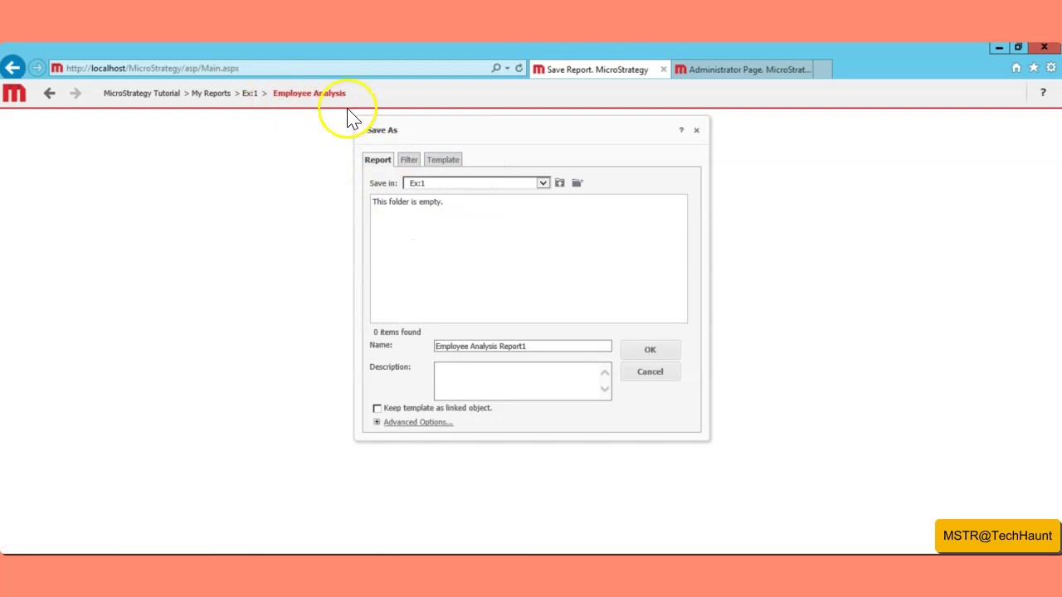
Save the report as Employee Analysis Report 1 and run the newly saved report.
{"action": "left_click", "coordinate": [524, 347]}
{"action": "type", "text": "1"}
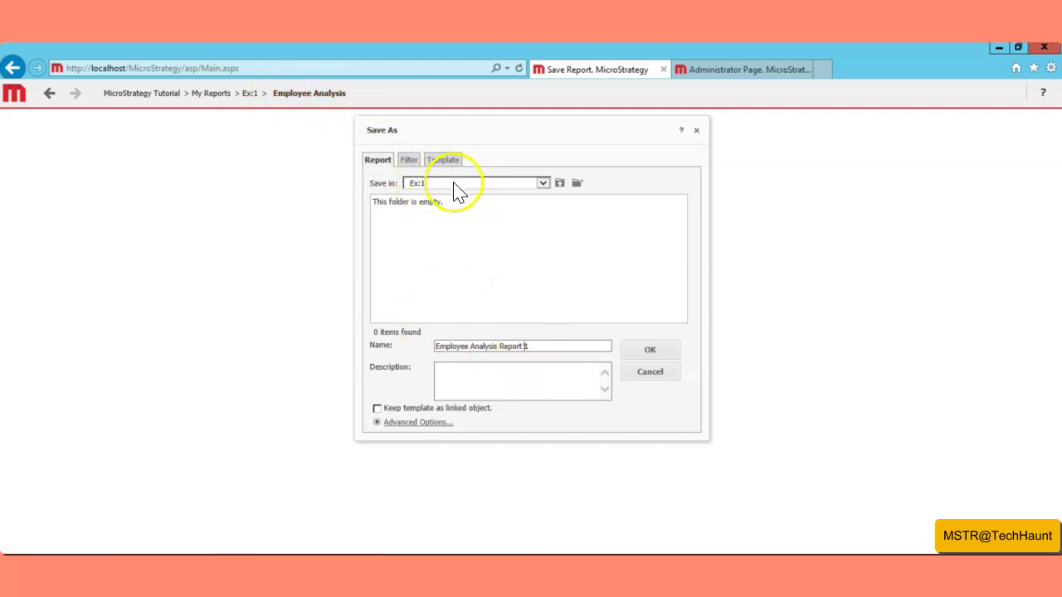
{"action": "left_click", "coordinate": [651, 352]}
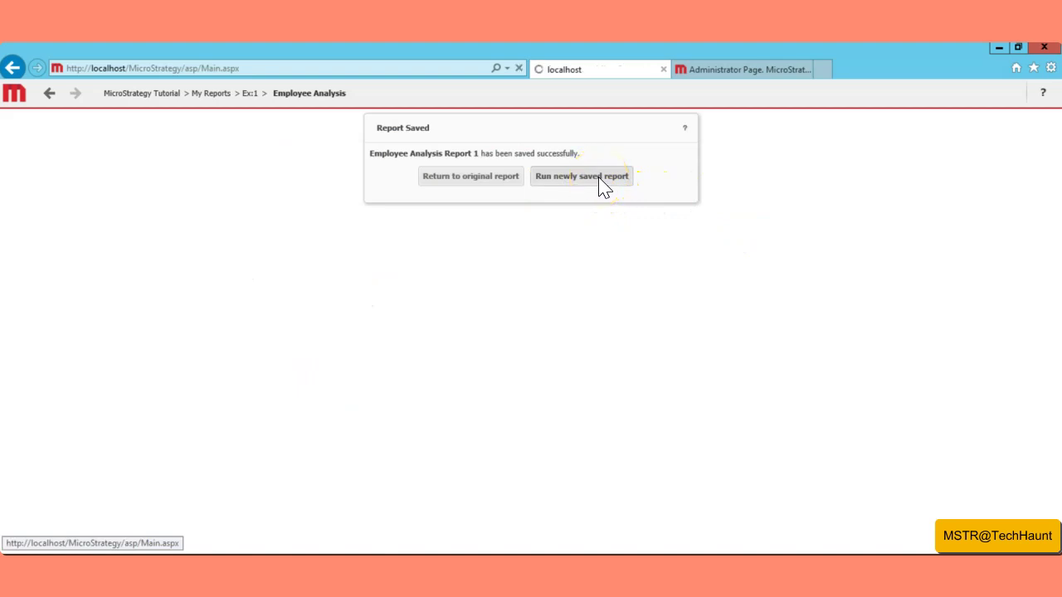
{"action": "left_click", "coordinate": [603, 185]}
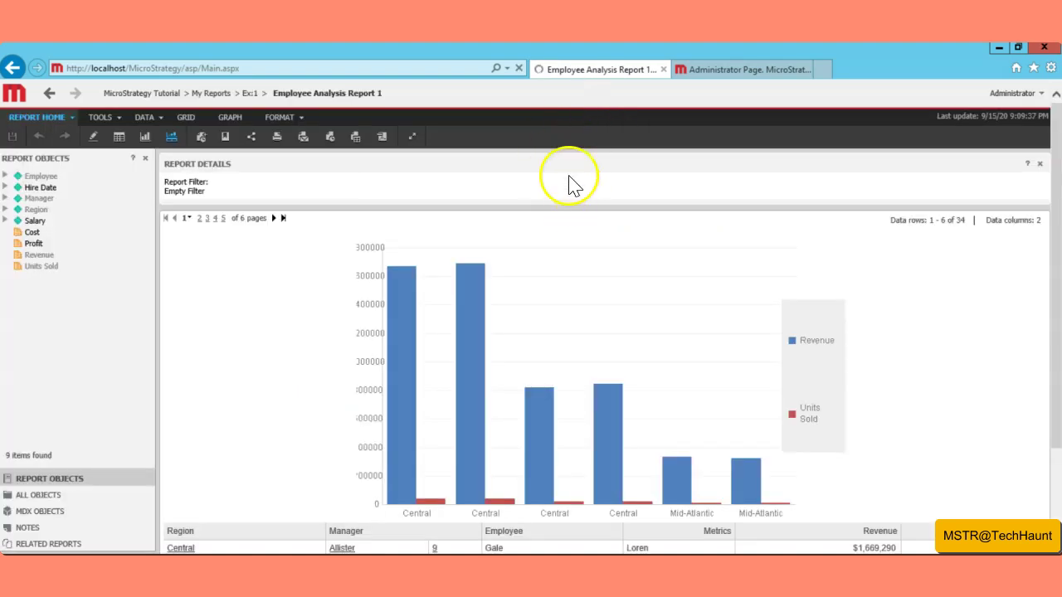
{"action": "scroll", "coordinate": [660, 344], "scroll_direction": "down", "scroll_amount": 3}
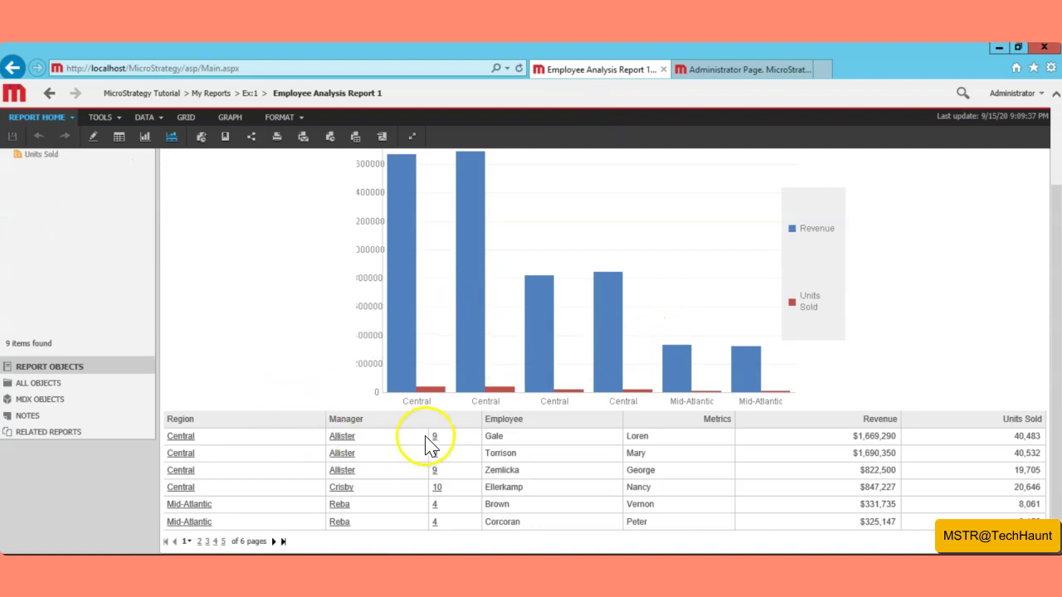
{"action": "scroll", "coordinate": [411, 440], "scroll_direction": "up", "scroll_amount": 3}
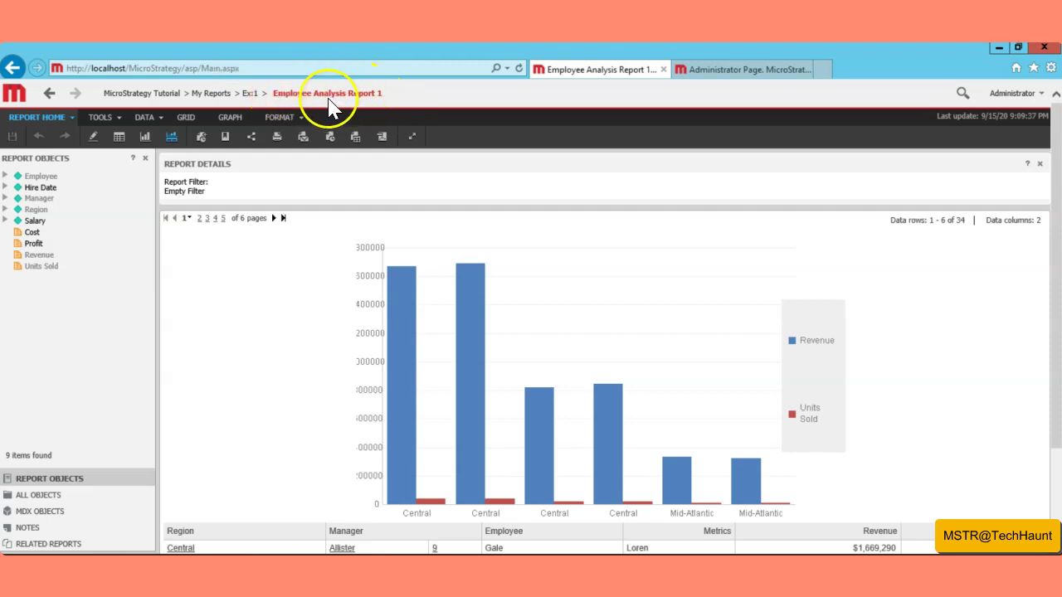
Show the View Filter area in the report.
{"action": "left_click", "coordinate": [117, 117]}
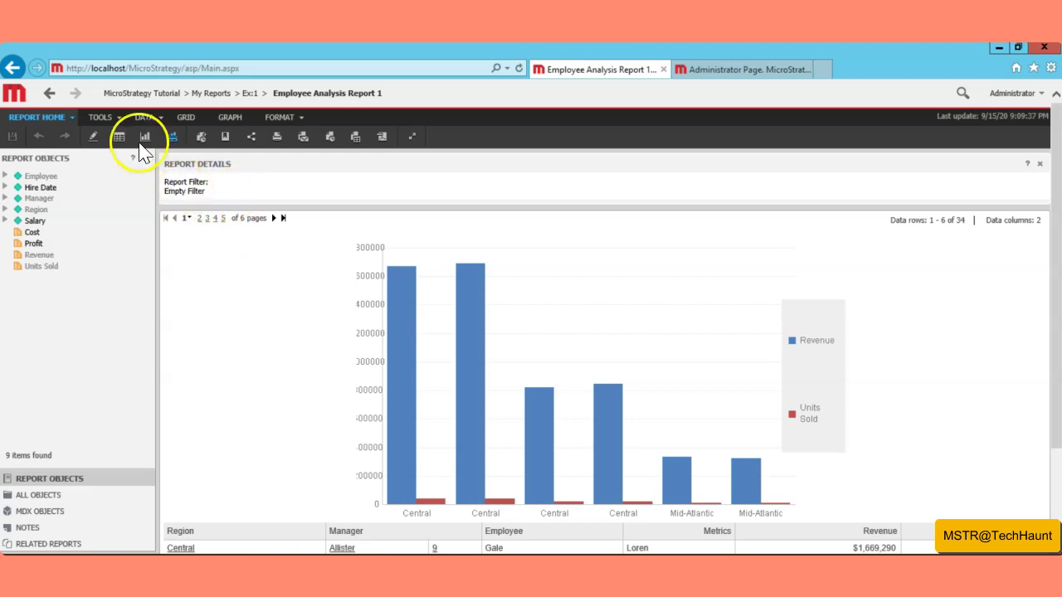
{"action": "left_click", "coordinate": [113, 116]}
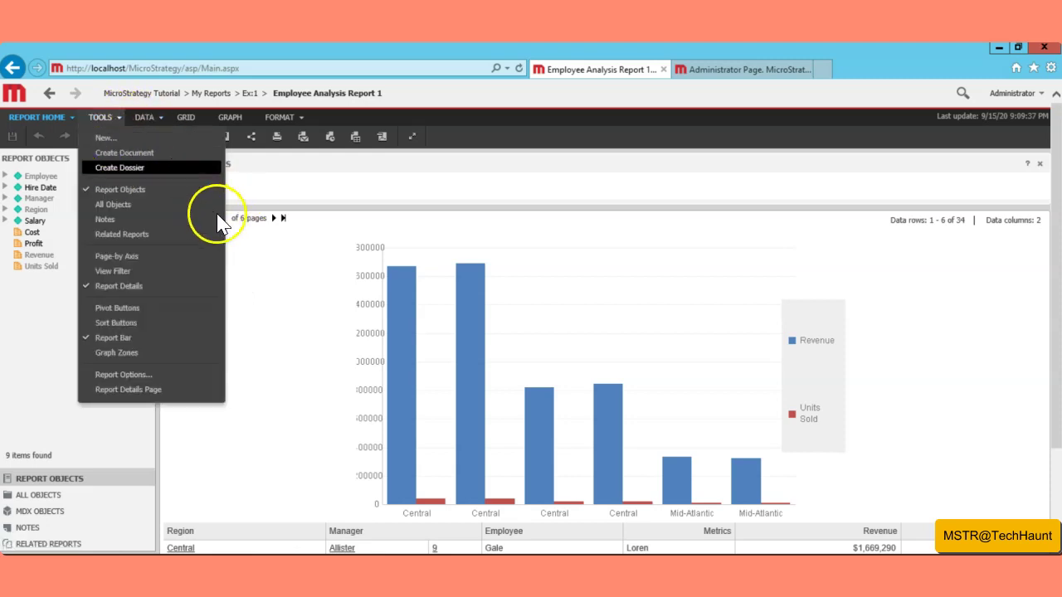
{"action": "left_click", "coordinate": [115, 117]}
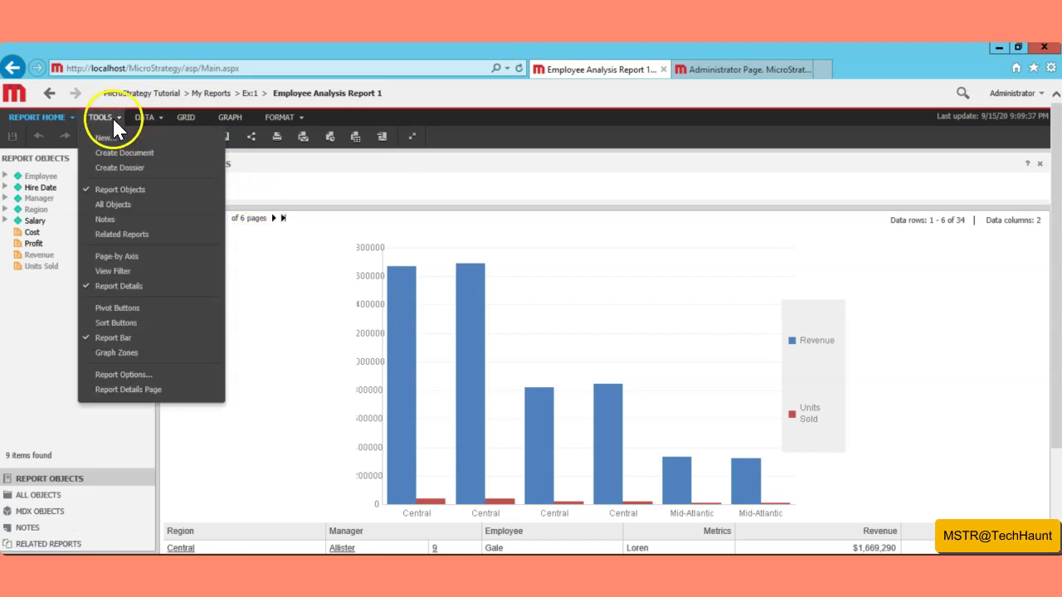
{"action": "left_click", "coordinate": [113, 271]}
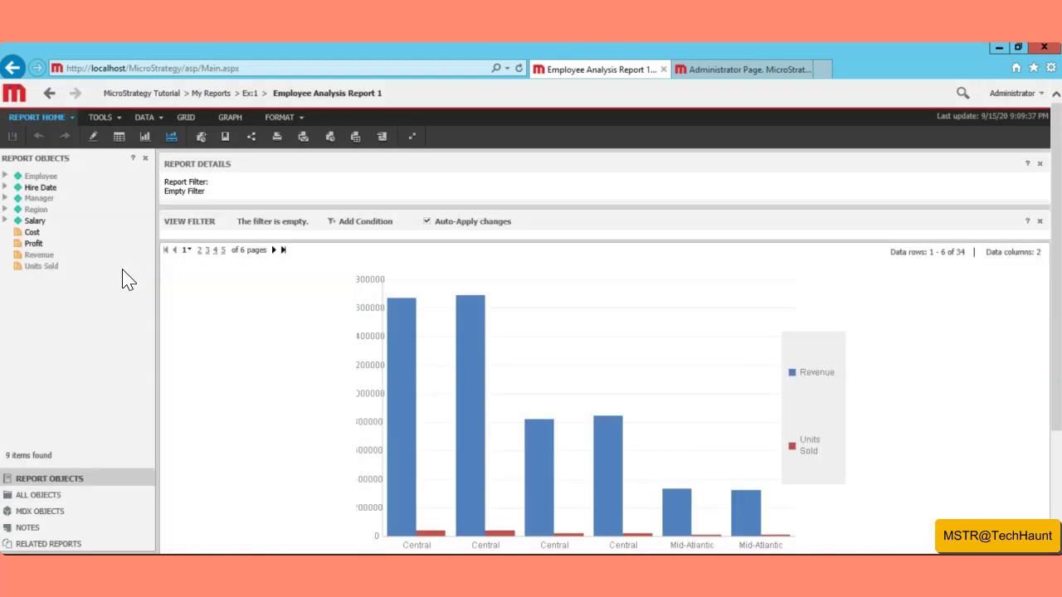
{"action": "left_click", "coordinate": [119, 115]}
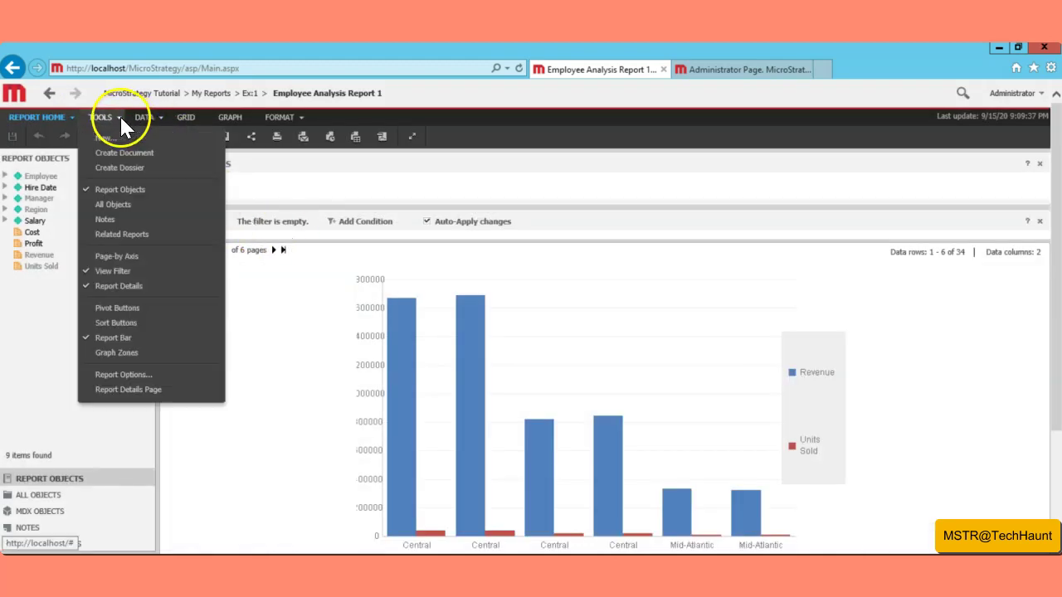
{"action": "left_click", "coordinate": [138, 379]}
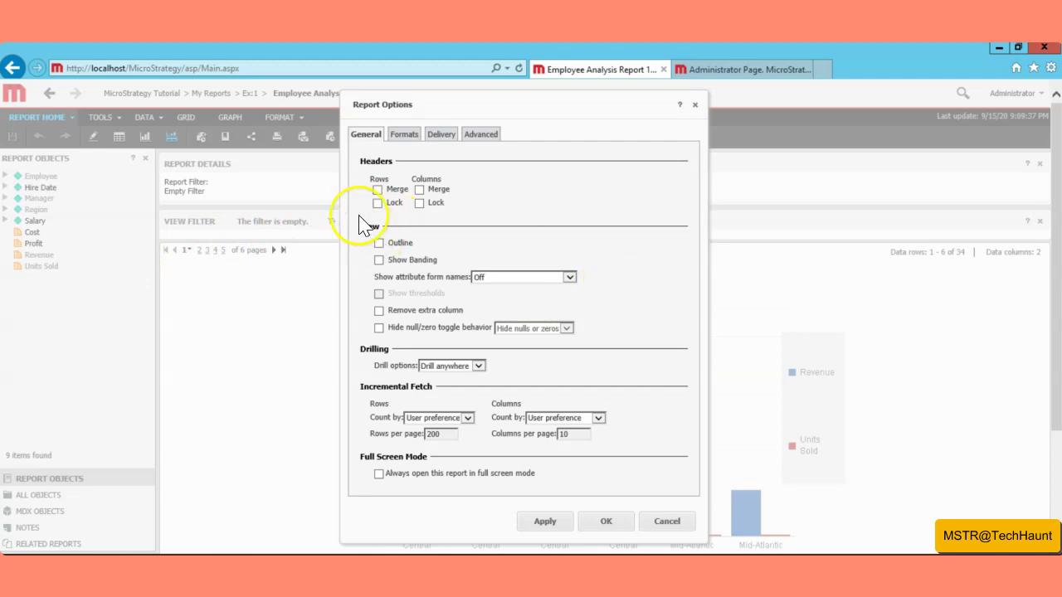
{"action": "left_click", "coordinate": [697, 106]}
{"action": "scroll", "coordinate": [264, 370], "scroll_direction": "down", "scroll_amount": 2}
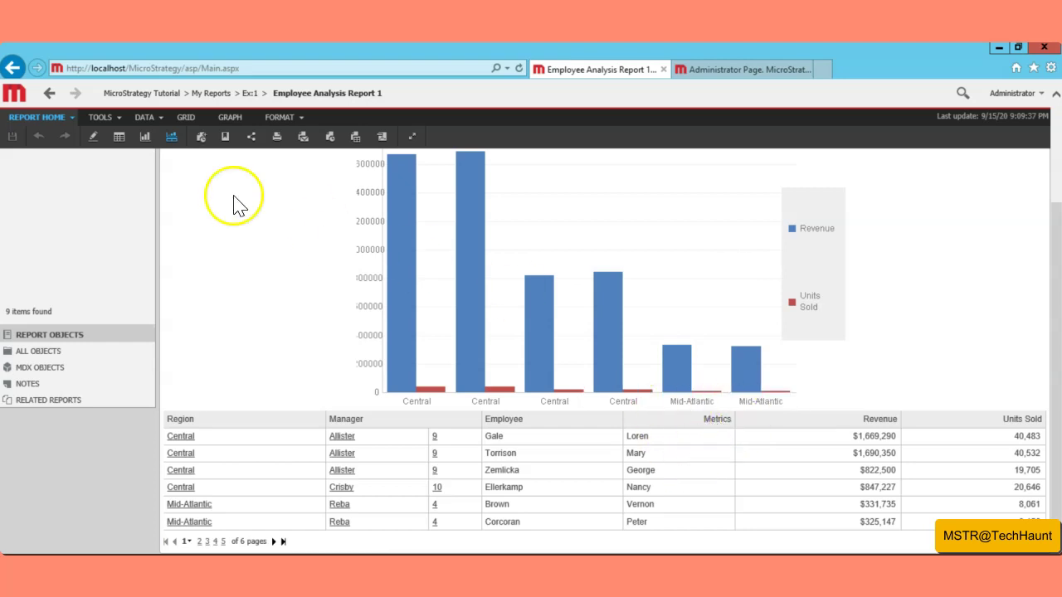
Enable the Remove extra column setting in the report options and apply it.
{"action": "left_click", "coordinate": [121, 117]}
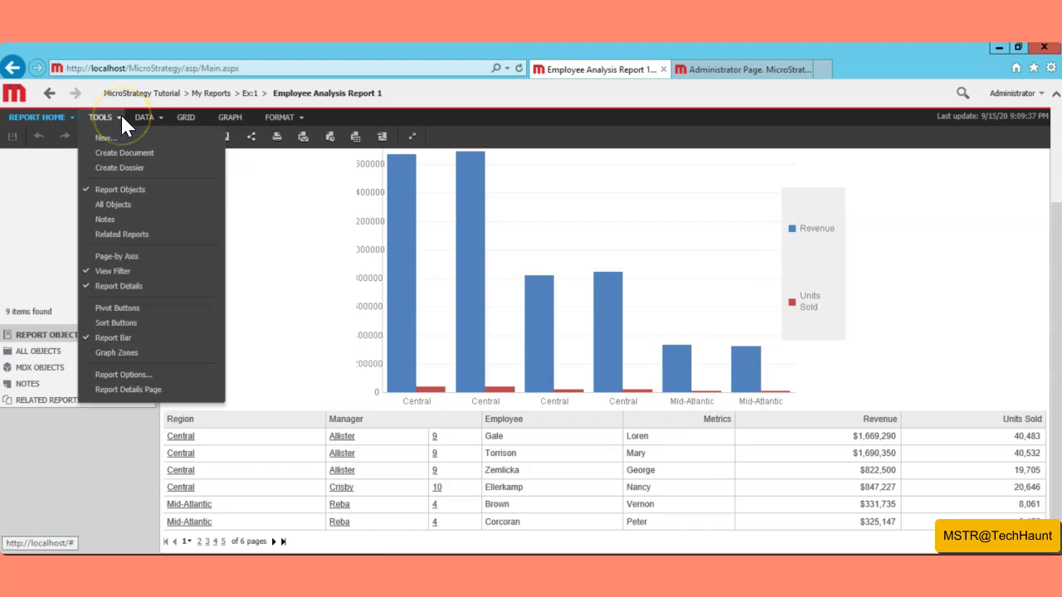
{"action": "left_click", "coordinate": [133, 374]}
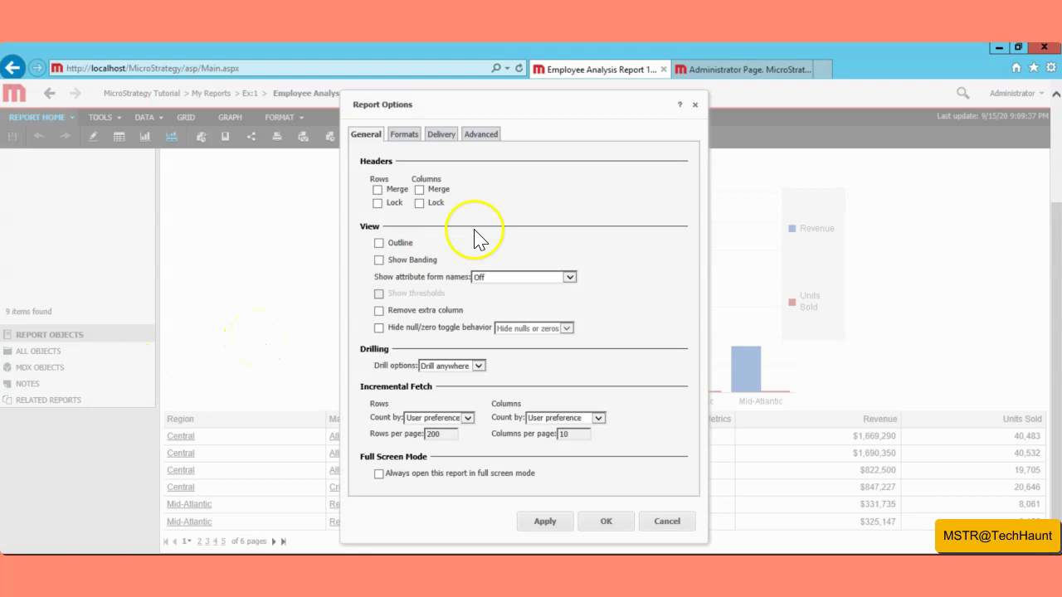
{"action": "left_click", "coordinate": [378, 312]}
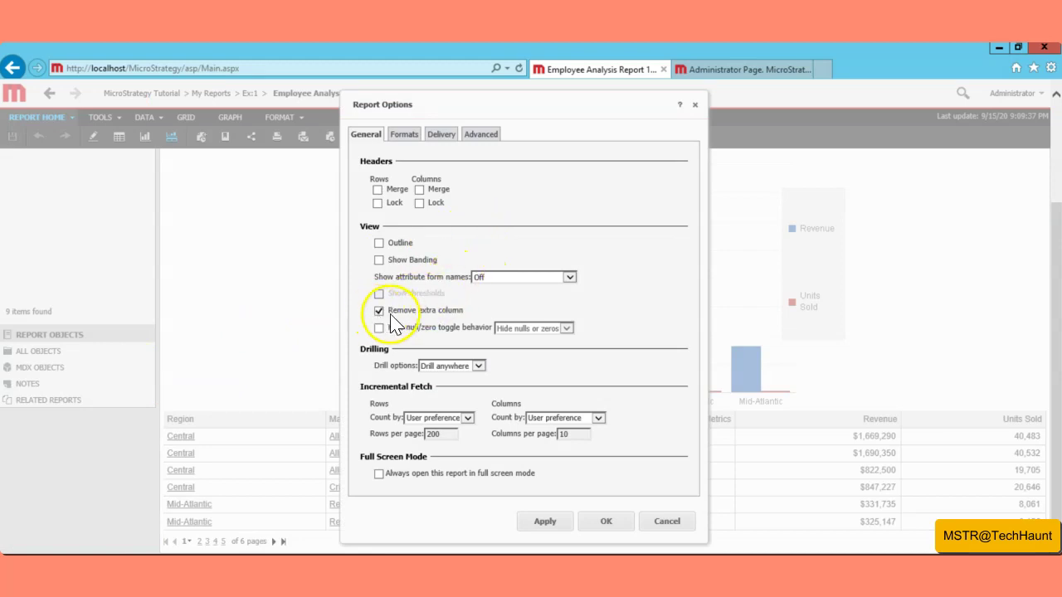
{"action": "left_click", "coordinate": [545, 522]}
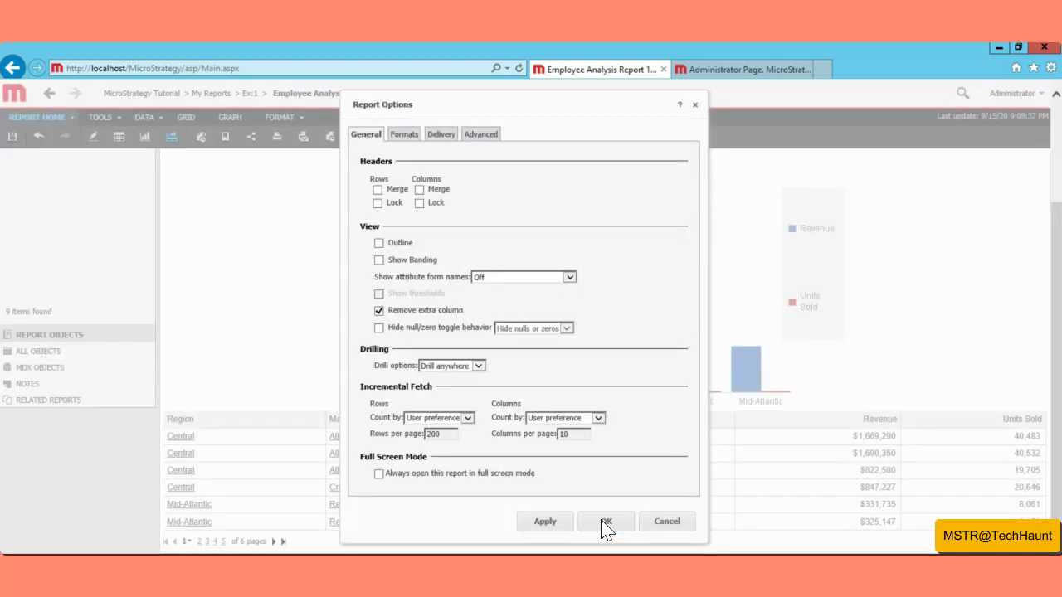
Confirm the report options and check the general view settings again without changing them.
{"action": "left_click", "coordinate": [606, 522]}
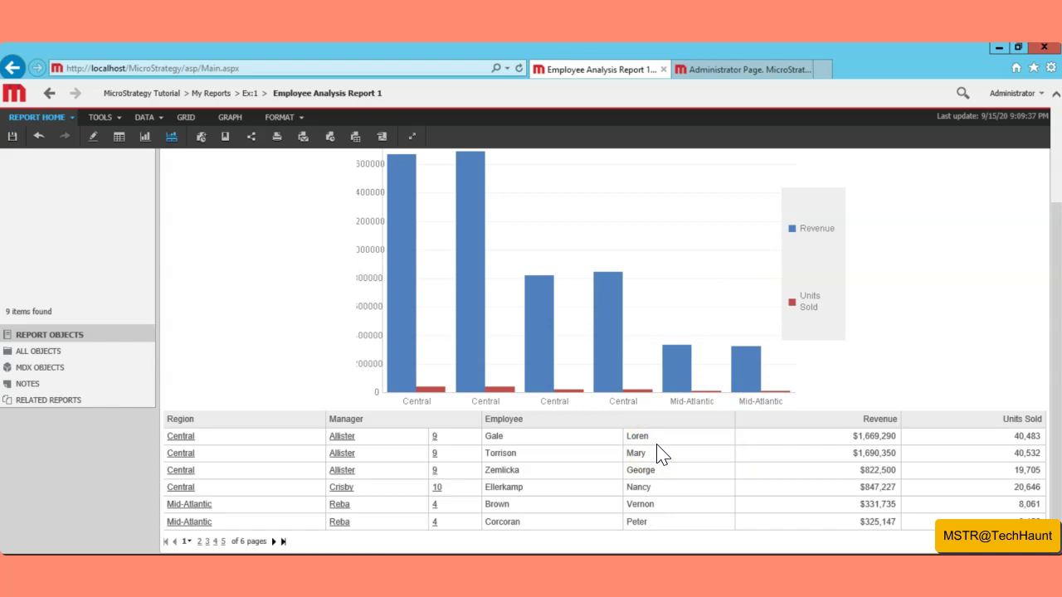
{"action": "left_click", "coordinate": [108, 119]}
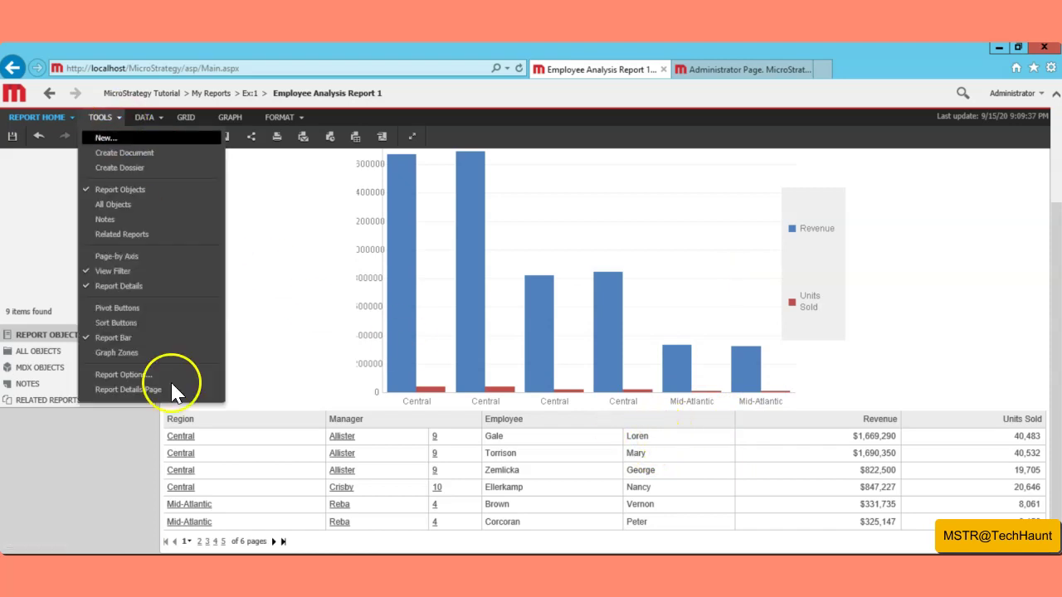
{"action": "left_click", "coordinate": [125, 375]}
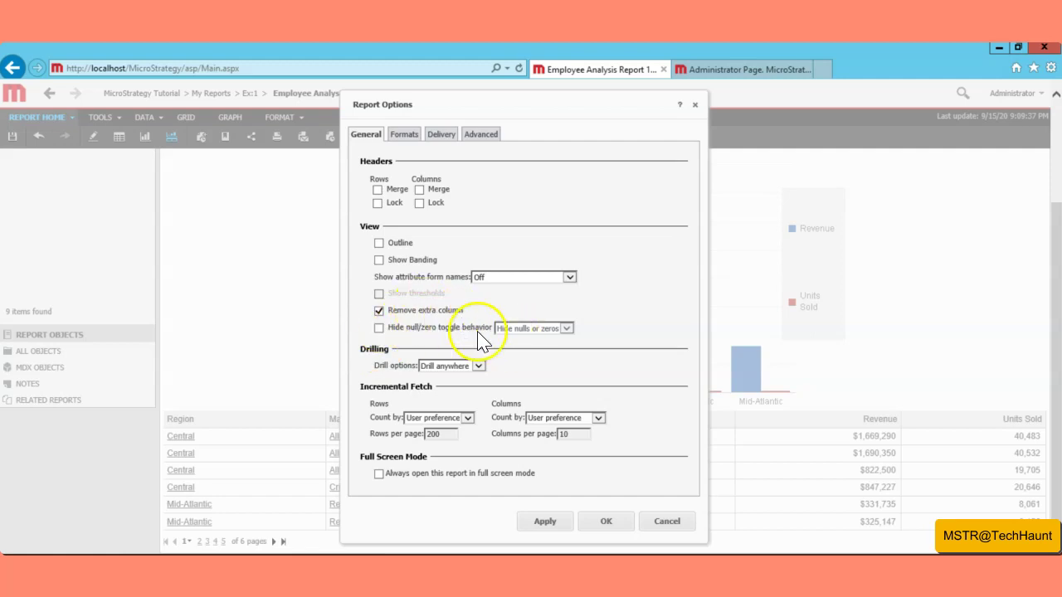
{"action": "left_click", "coordinate": [696, 105]}
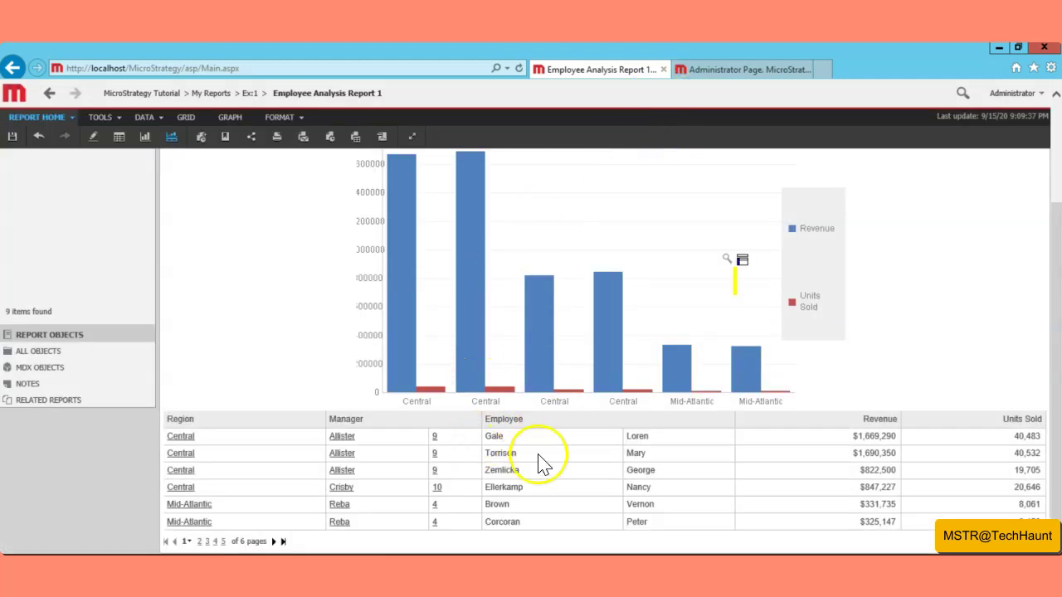
Enable merging of the row headers in the report options and confirm the change.
{"action": "left_click", "coordinate": [106, 117]}
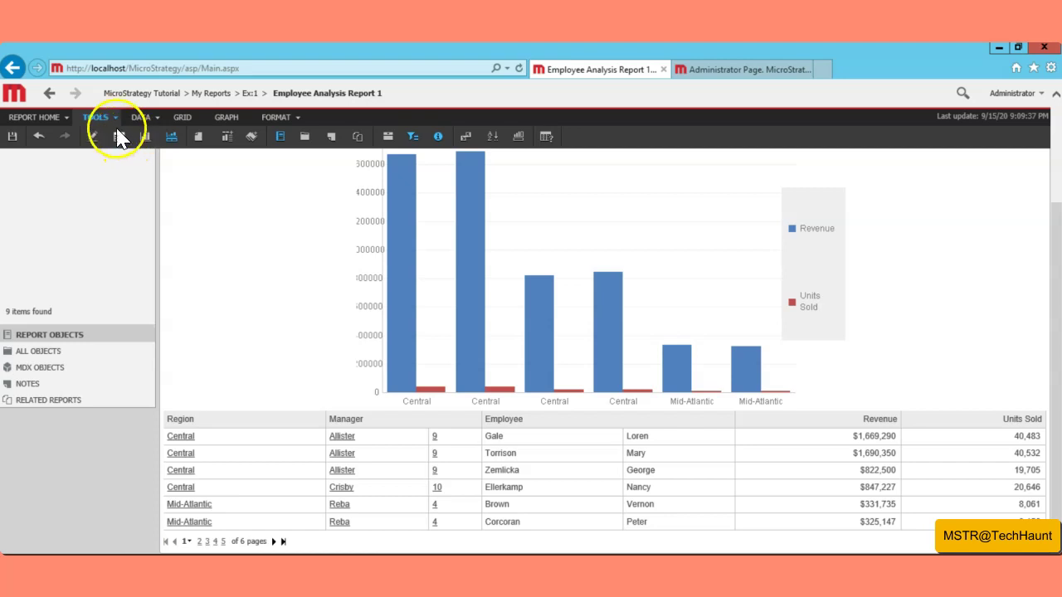
{"action": "left_click", "coordinate": [117, 121]}
{"action": "left_click", "coordinate": [110, 374]}
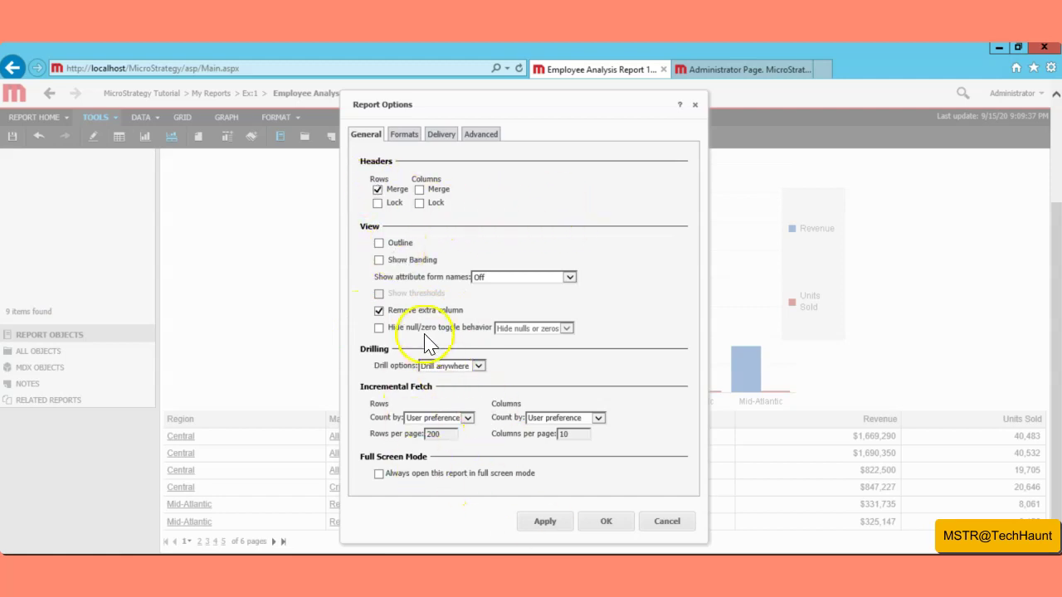
{"action": "left_click", "coordinate": [606, 522]}
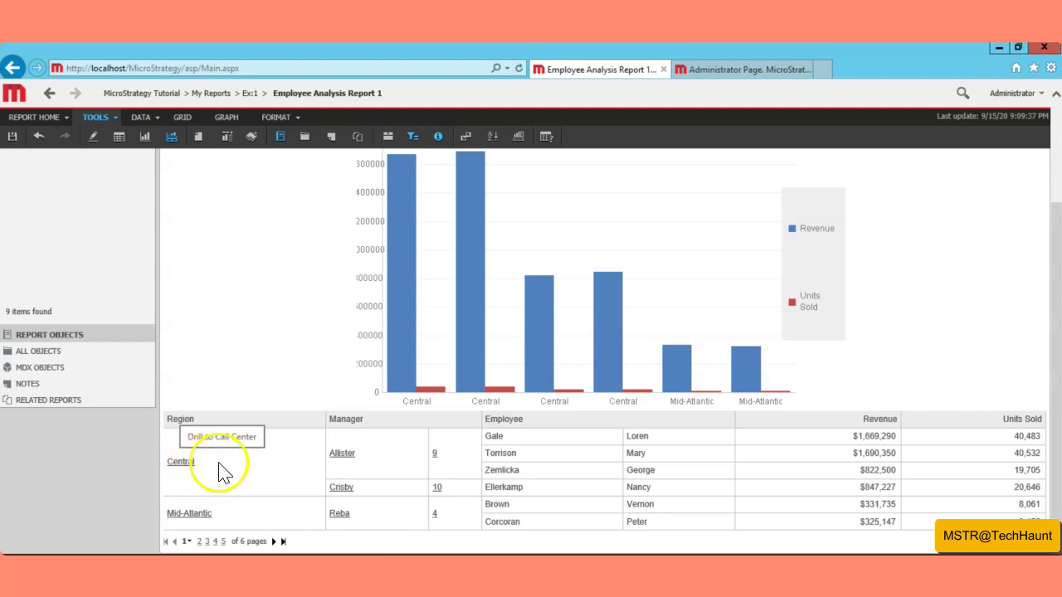
Turn off the Merge setting for row headers in the report options and confirm.
{"action": "left_click", "coordinate": [110, 115]}
{"action": "left_click", "coordinate": [110, 376]}
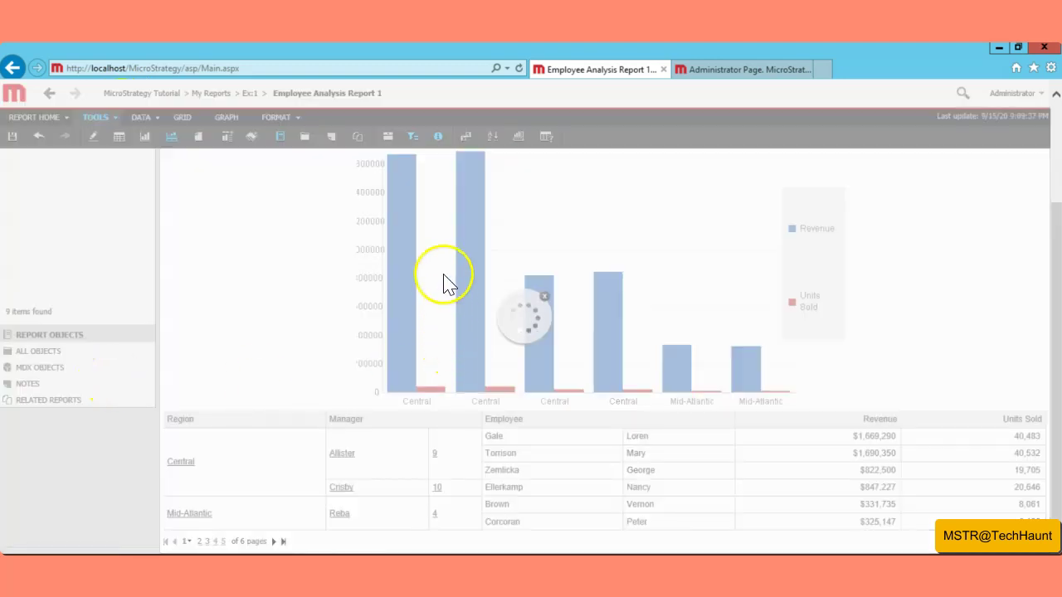
{"action": "left_click", "coordinate": [378, 189]}
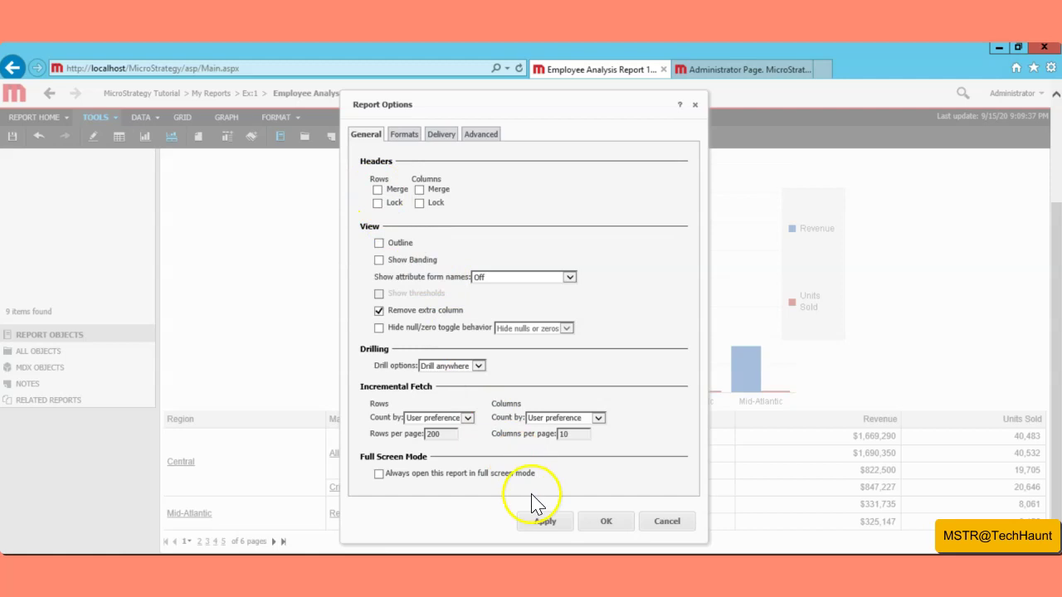
{"action": "left_click", "coordinate": [603, 522]}
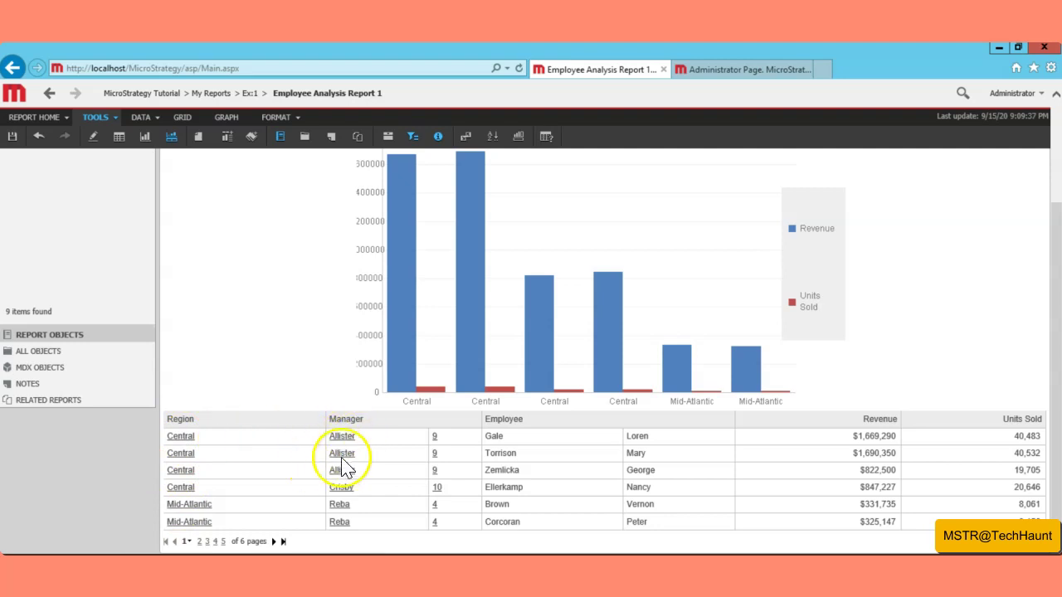
Turn the Merge setting for row headers back on in the report options and confirm.
{"action": "left_click", "coordinate": [117, 117]}
{"action": "left_click", "coordinate": [119, 375]}
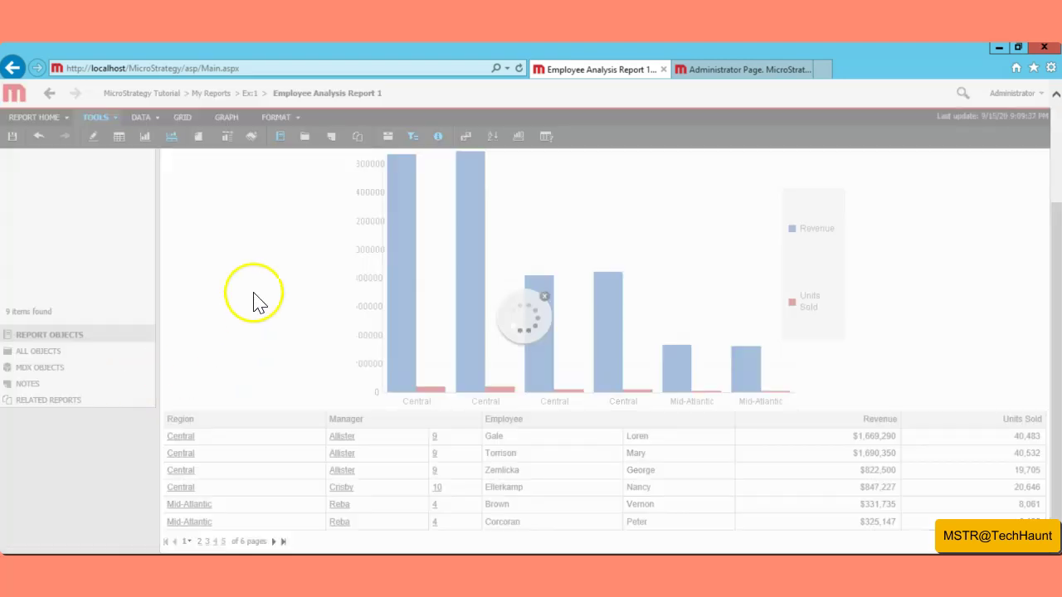
{"action": "left_click", "coordinate": [377, 190]}
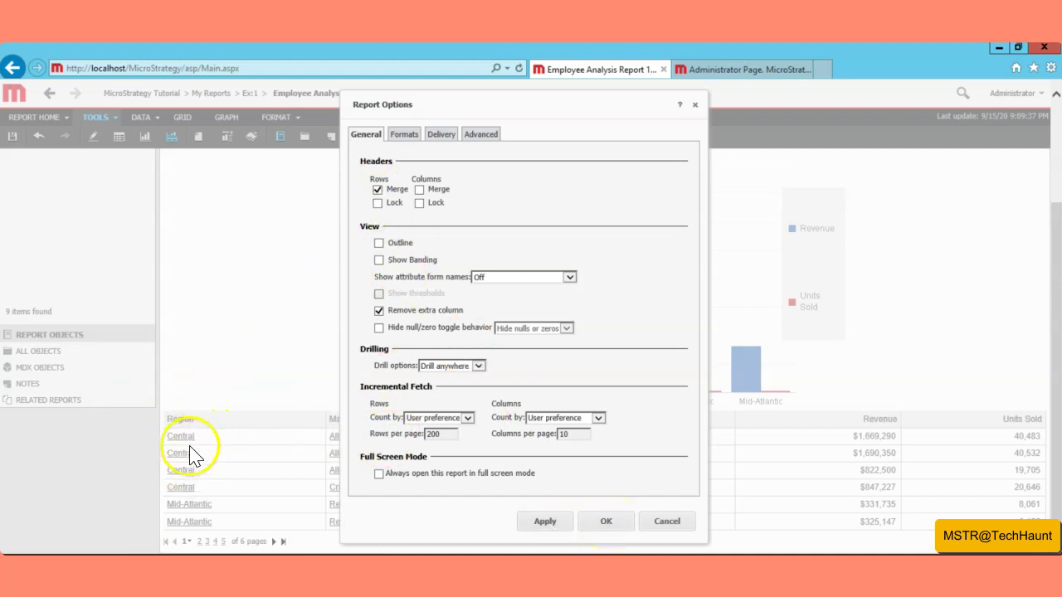
{"action": "left_click", "coordinate": [606, 523]}
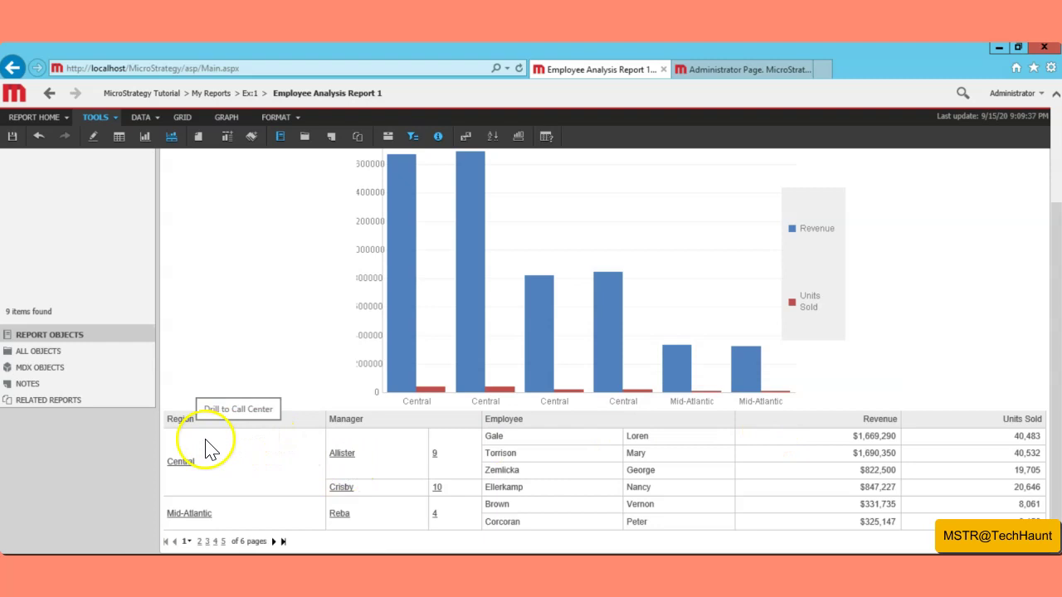
Check which attribute forms are displayed for the Manager column, leaving the selection as it is.
{"action": "right_click", "coordinate": [378, 423]}
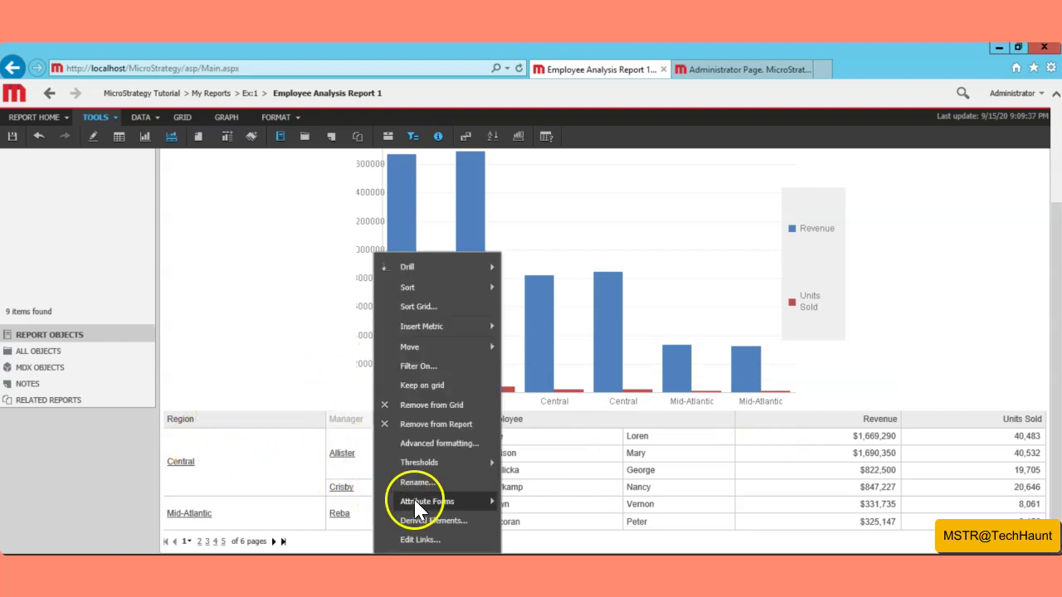
{"action": "mouse_move", "coordinate": [489, 508]}
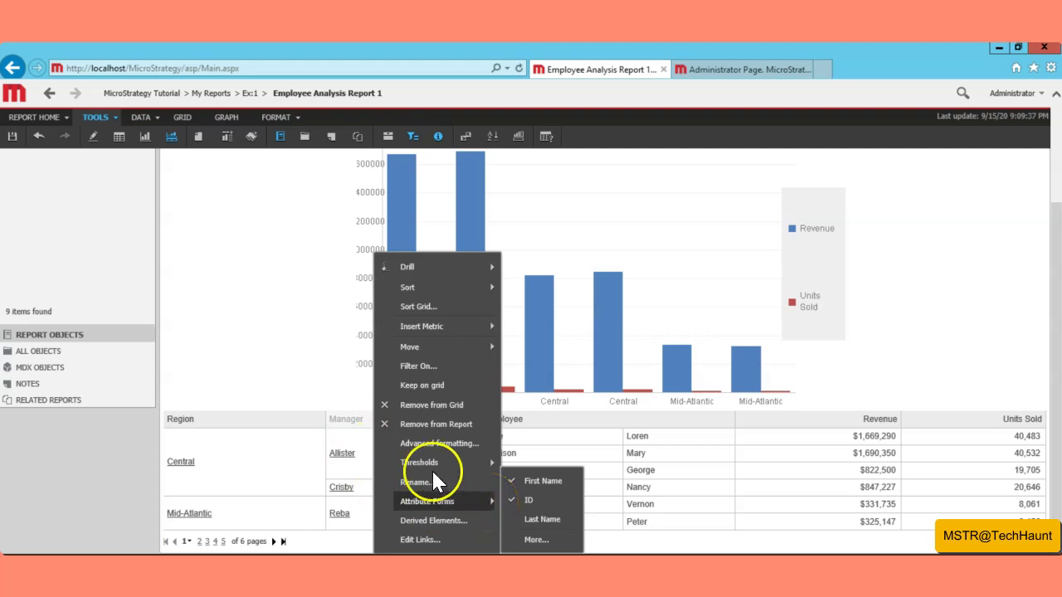
{"action": "left_click", "coordinate": [235, 282]}
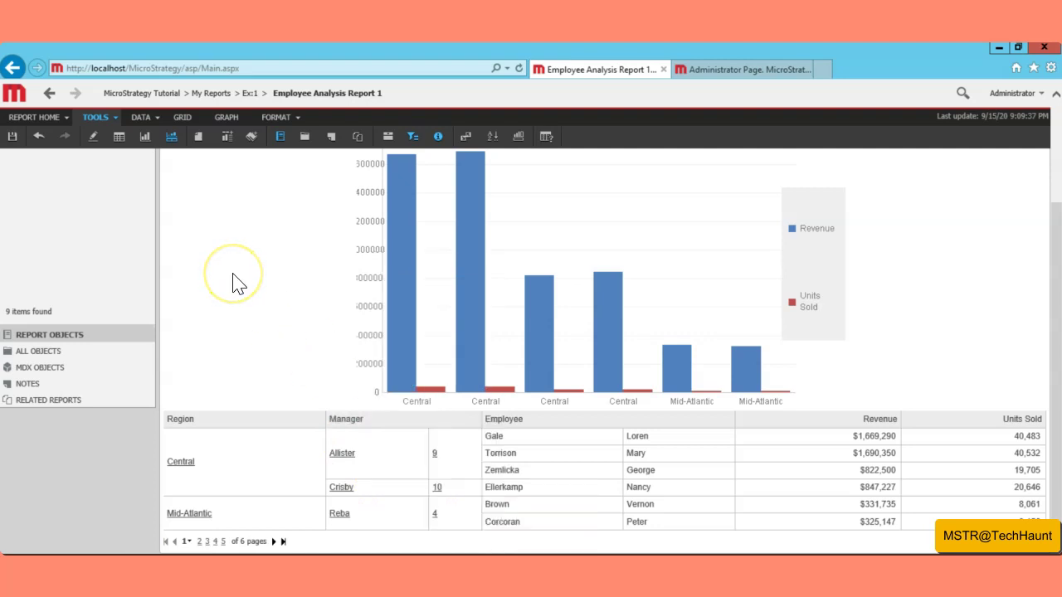